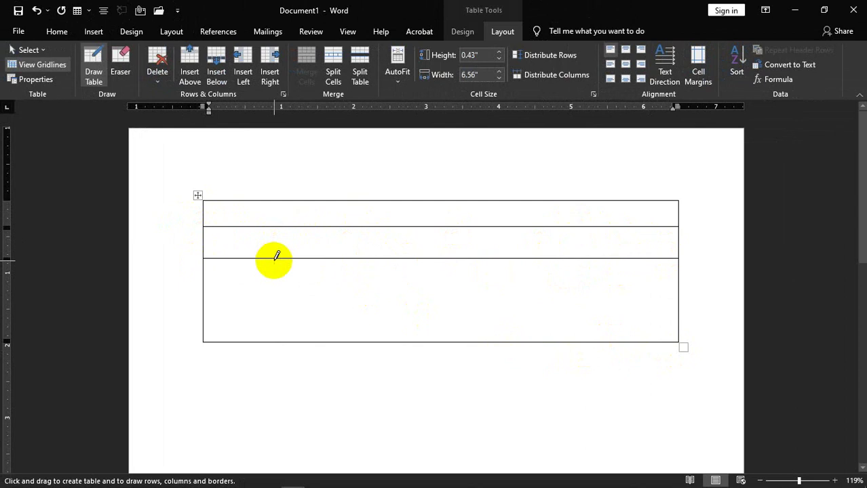
- Draw three vertical dividers through the table's lower rows and two horizontal lines across the bottom-right cell
left_click_drag(278, 258, 272, 334)
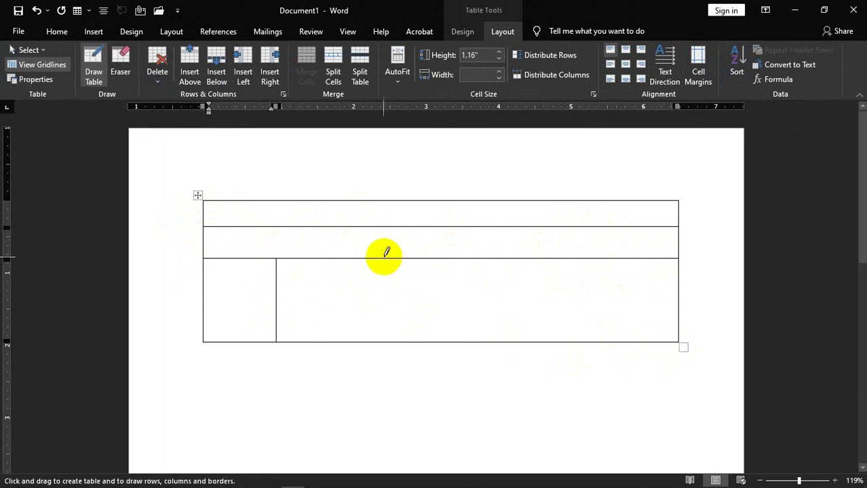
left_click_drag(383, 251, 391, 312)
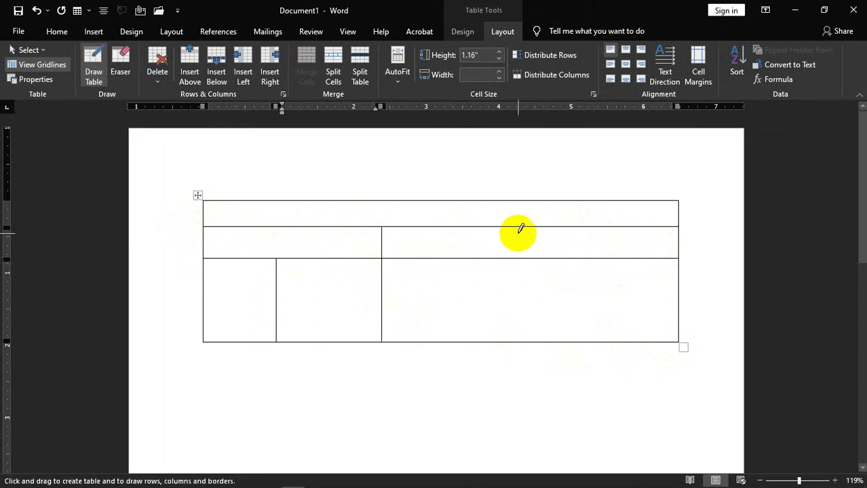
left_click_drag(513, 259, 508, 333)
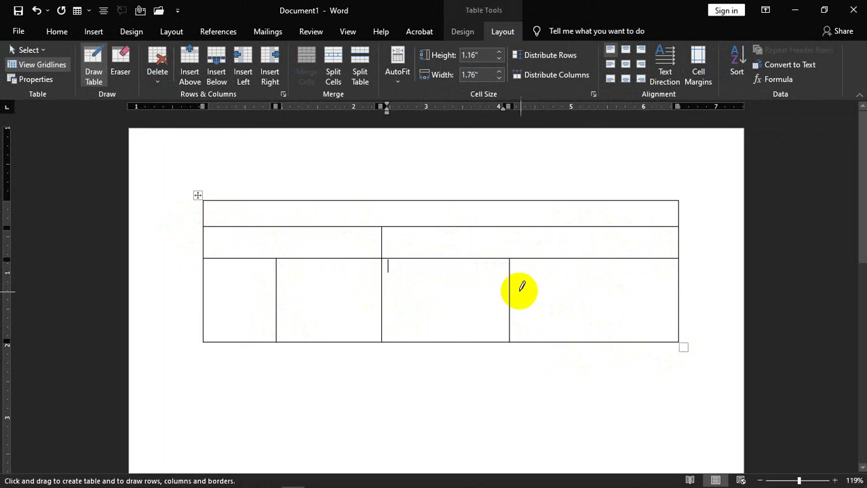
left_click_drag(512, 280, 664, 284)
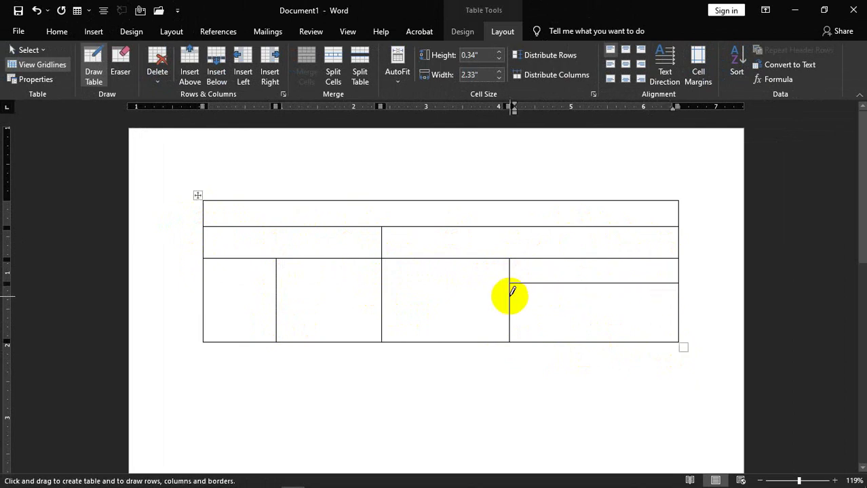
left_click_drag(514, 304, 652, 306)
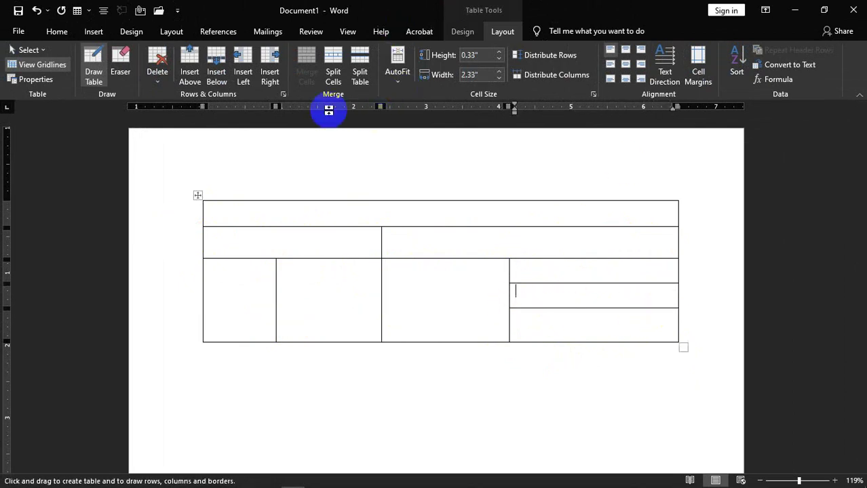
left_click(95, 59)
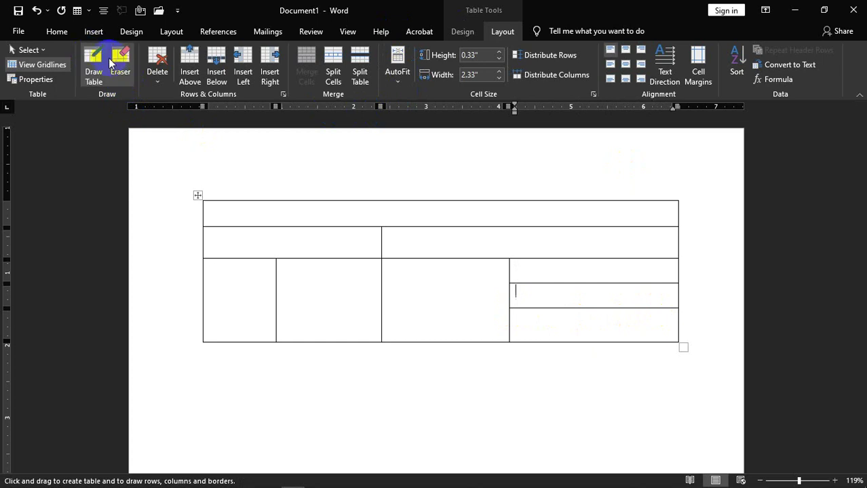
- Erase the inner cell borders below the top row, except around the three stacked cells in the last column
left_click(119, 60)
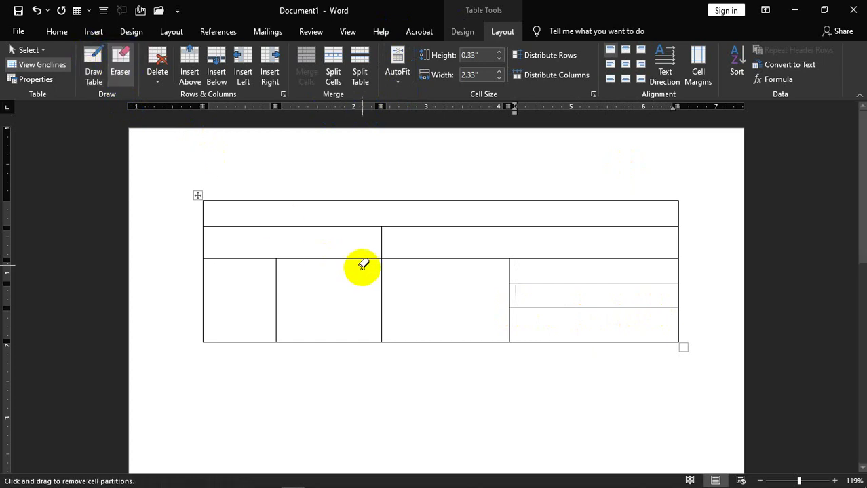
mouse_move(356, 255)
left_mouse_down()
mouse_move(252, 257)
mouse_move(285, 276)
left_mouse_up()
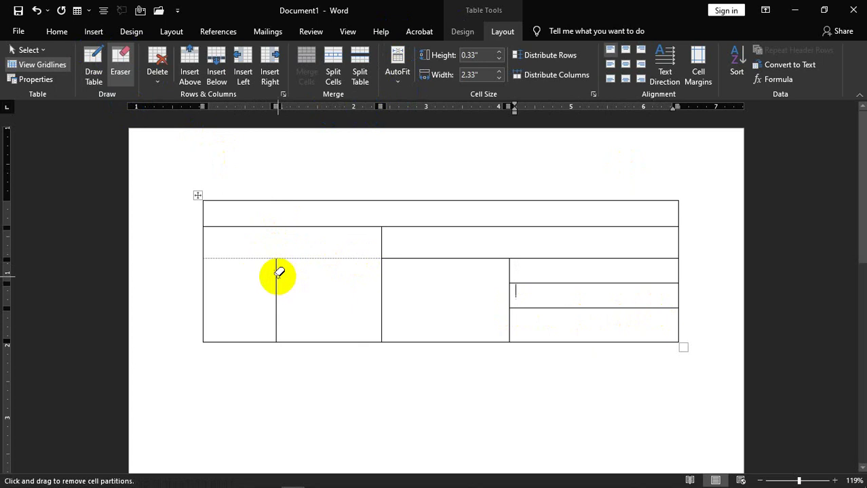
left_click(279, 273)
left_click(338, 255)
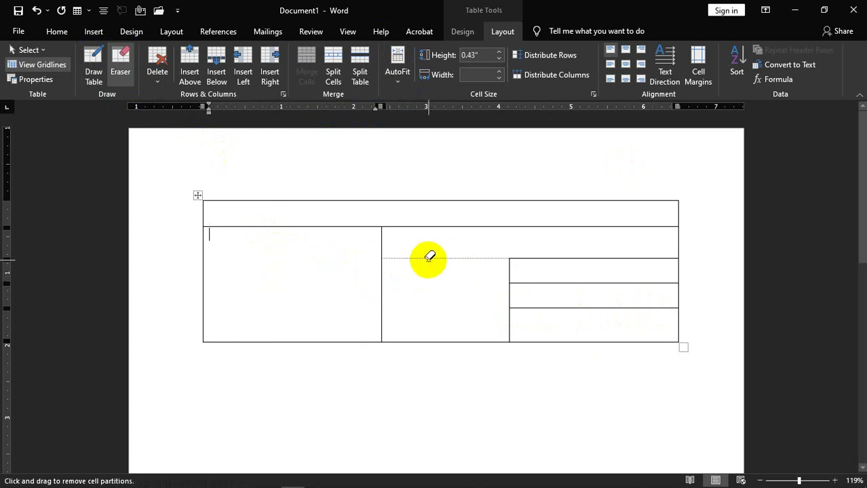
left_click(436, 257)
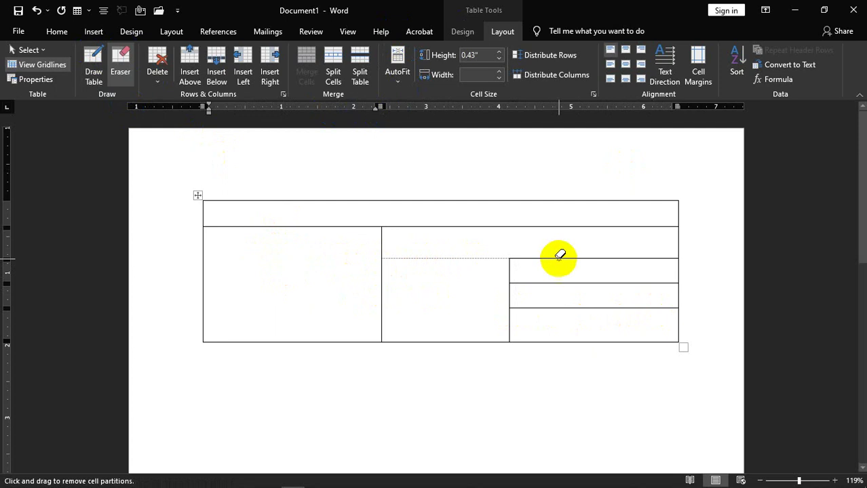
left_click(383, 232)
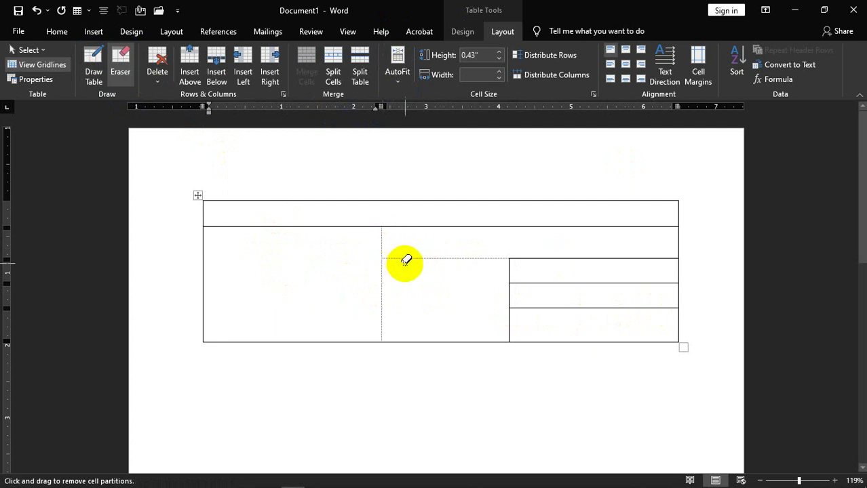
left_click(405, 257)
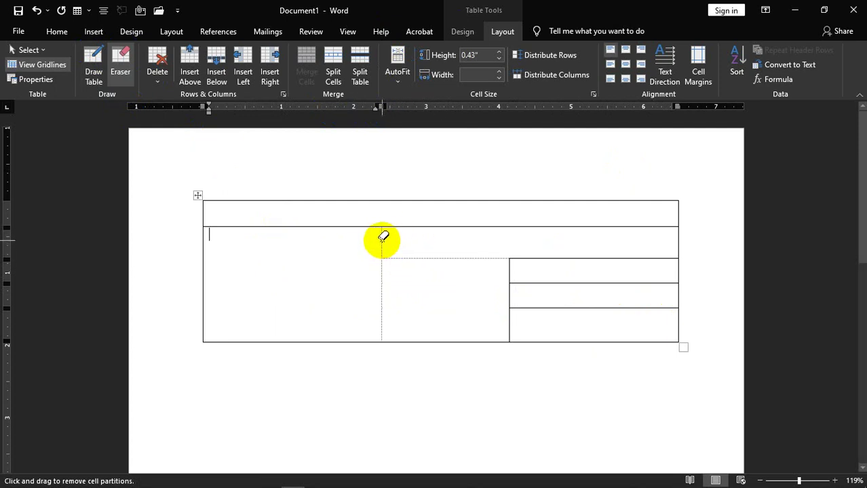
key("Escape")
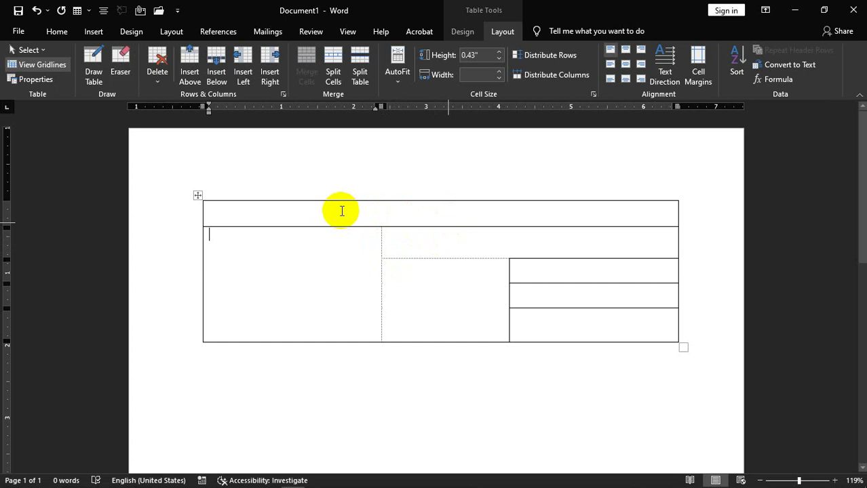
- Delete the drawn table and insert an embedded Excel spreadsheet in its place
key("ctrl+a")
key("Delete")
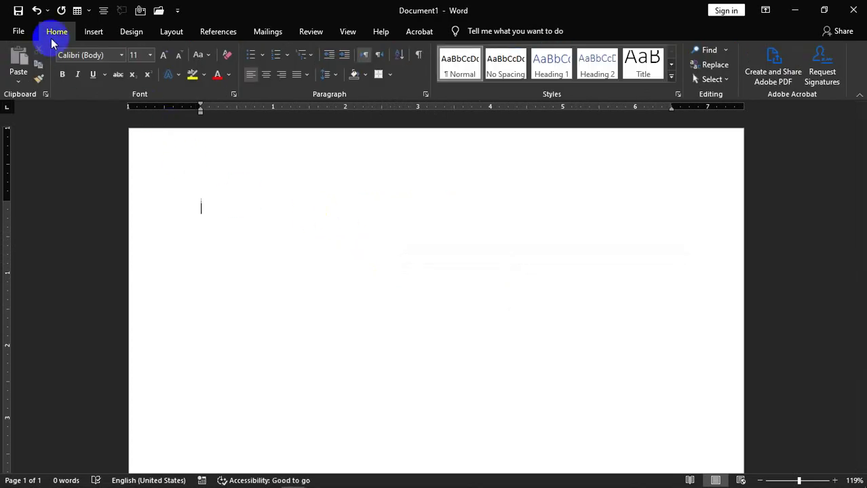
left_click(93, 32)
left_click(97, 74)
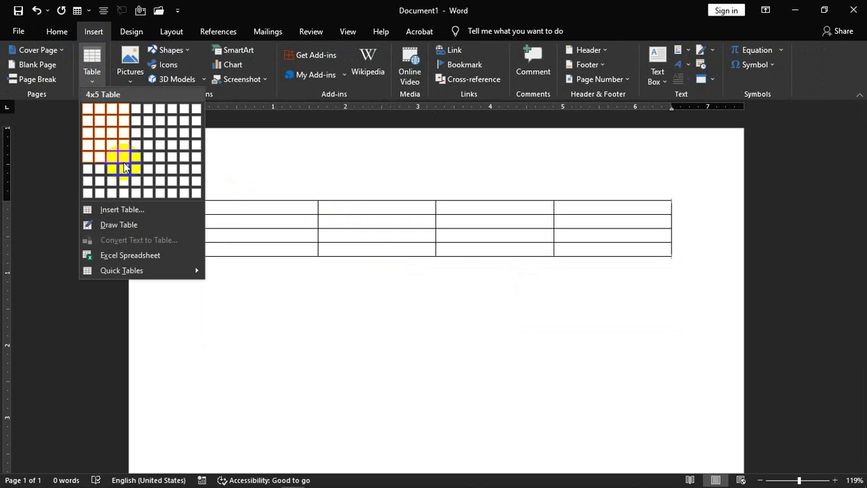
left_click(129, 259)
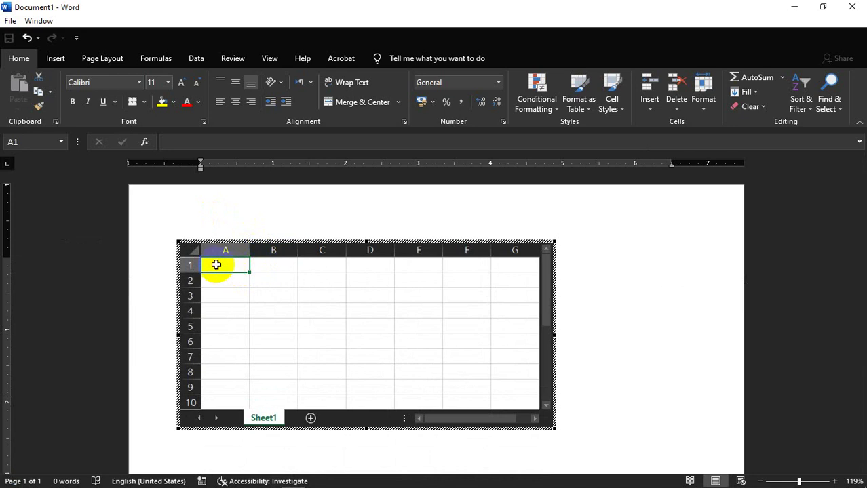
- Merge and center cells A1 to G1 and enter the title THIS FORMULA IS USED FOR ACCOUNTING
left_click_drag(216, 266, 515, 264)
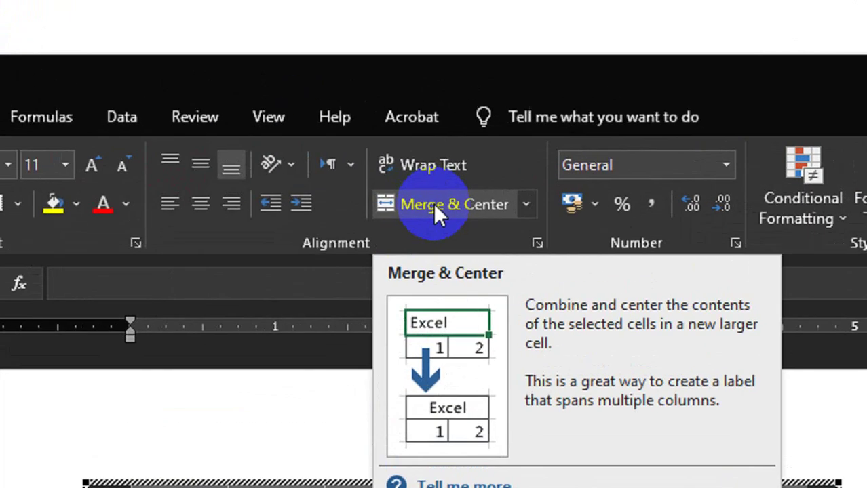
left_click(354, 105)
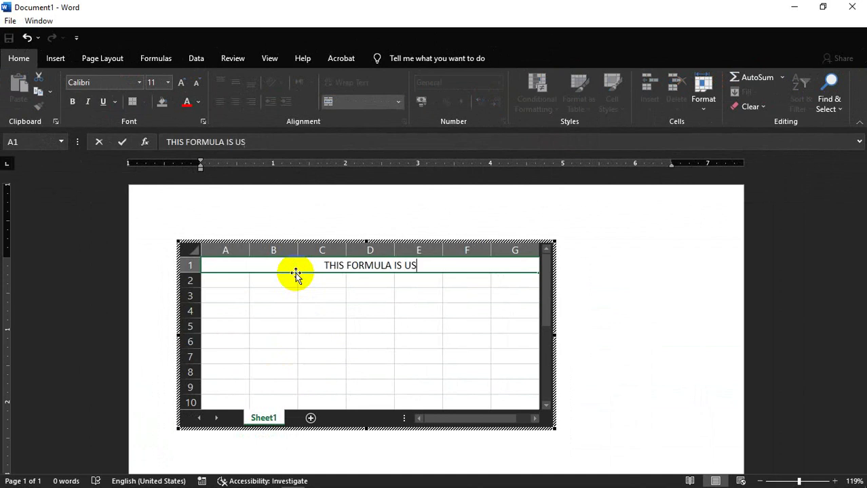
type("AC")
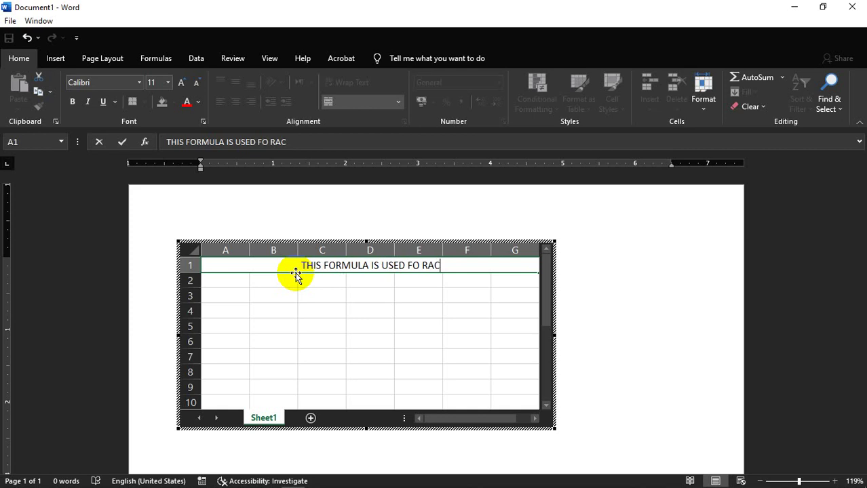
key("BackSpace")
key("BackSpace")
key("BackSpace")
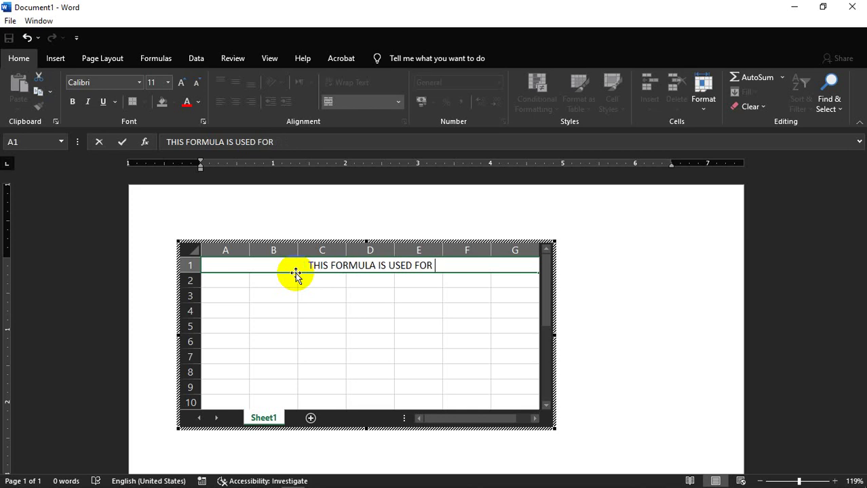
type("ACCOUNTING")
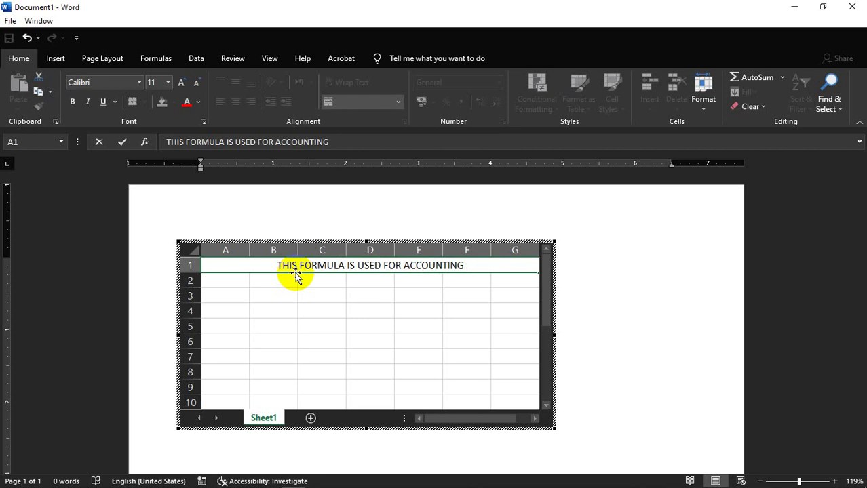
- Enter the column headings NAME, POST, SALARY and COMM in cells A2 to D2
left_click(240, 283)
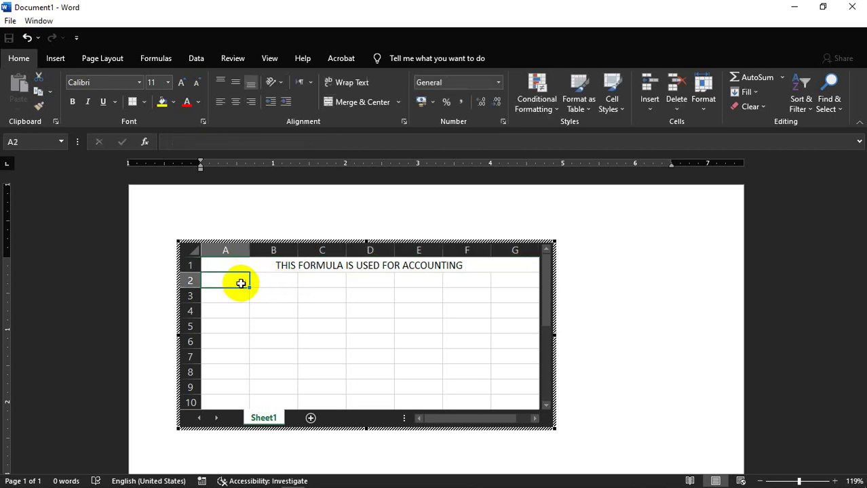
type("NAME")
key("Tab")
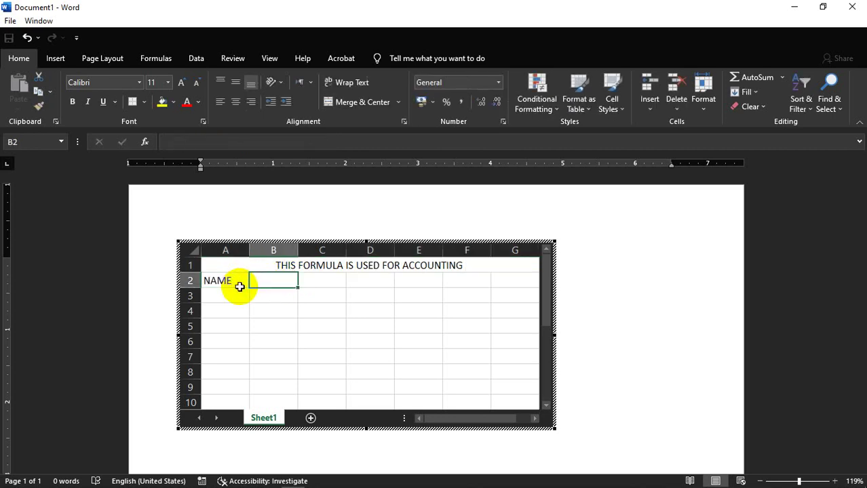
type("POST")
key("Tab")
type("SALARY")
key("Tab")
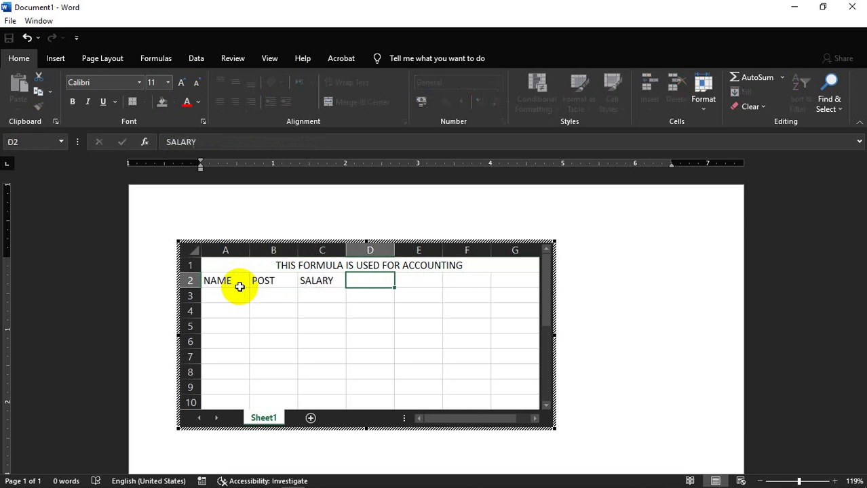
type("COMM")
key("Tab")
- Enter the column headings EXP, TOTAL, PAID and BALANCE in cells E2 to H2
type("E")
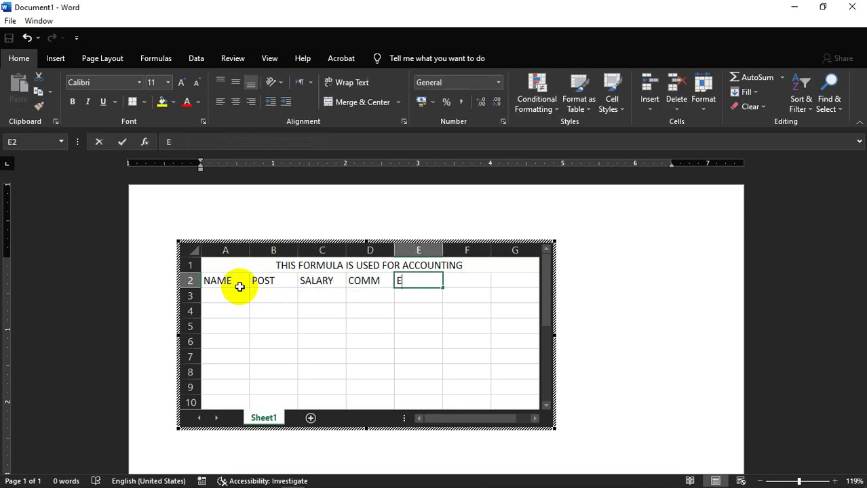
type("XP")
key("Tab")
type("TOTAL")
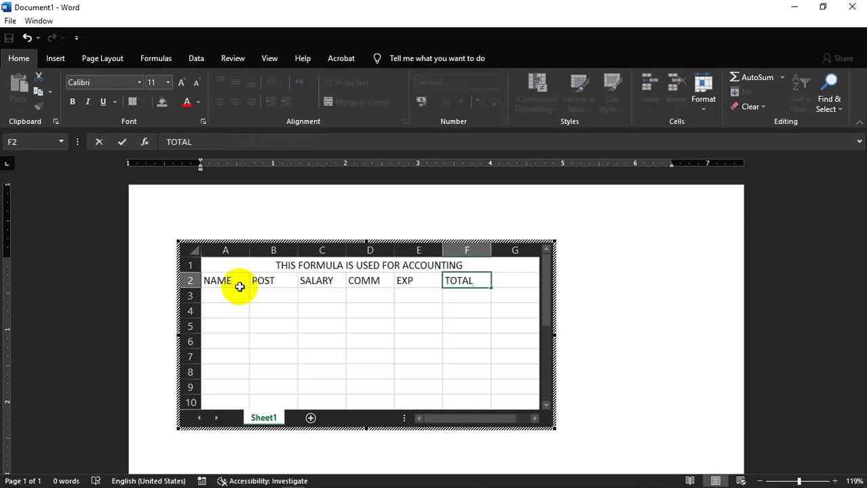
key("Tab")
type("P")
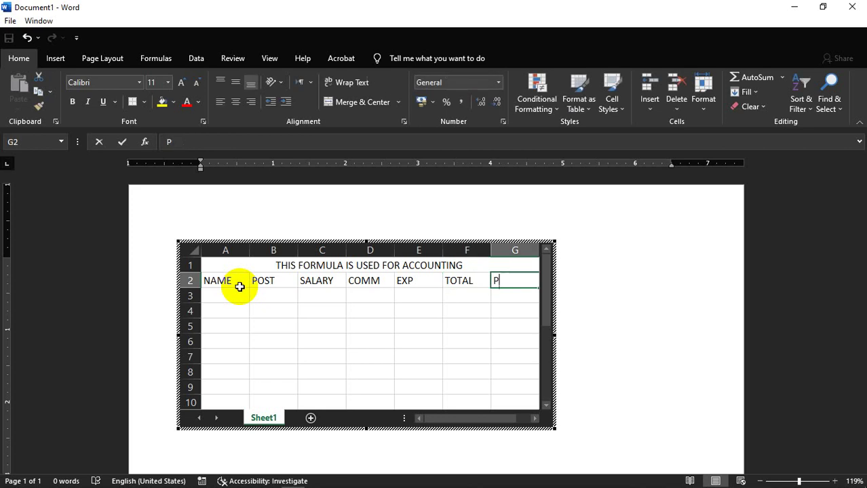
type("AID")
key("Tab")
type("B")
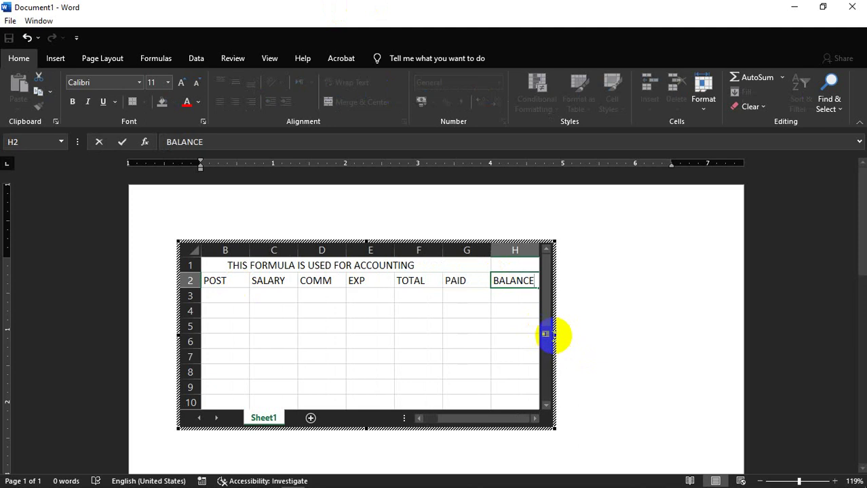
left_click(493, 328)
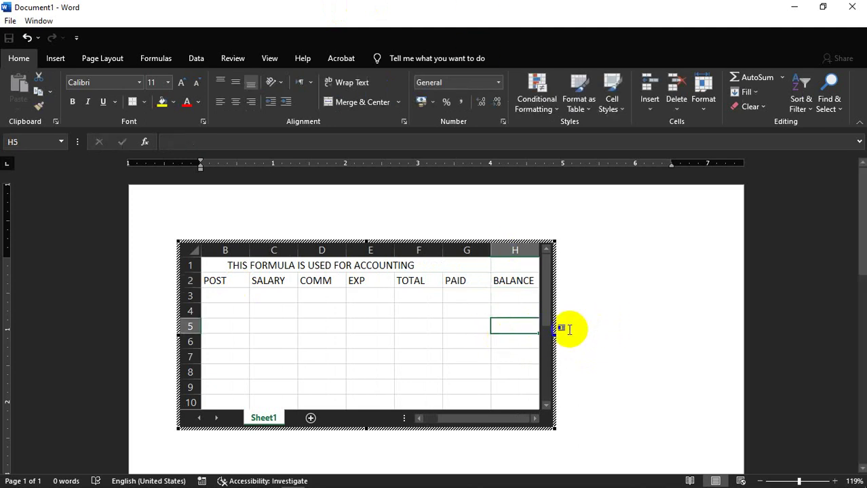
- Widen the embedded spreadsheet to fit columns A to H and extend the merged, centered title across A1 to H1
left_click_drag(555, 335, 599, 334)
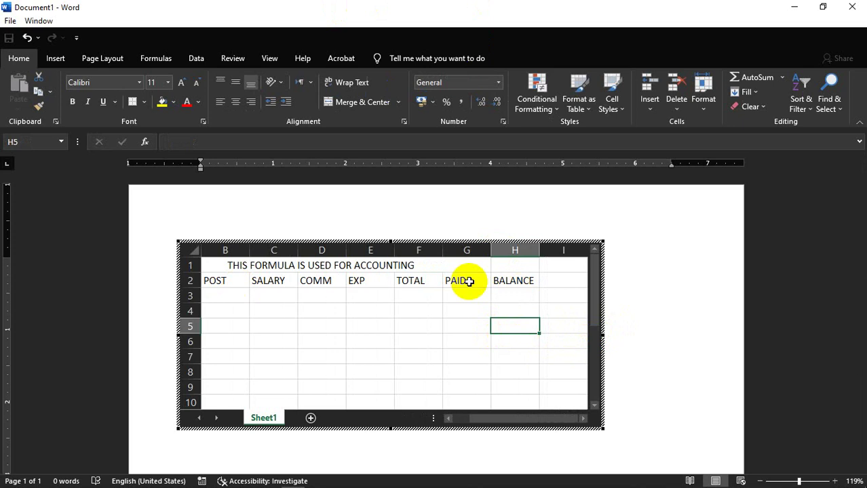
left_click_drag(484, 419, 428, 411)
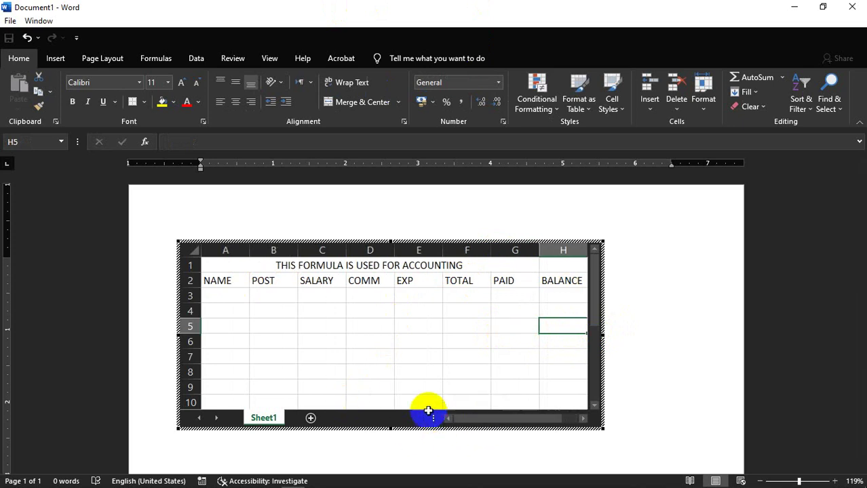
left_click(238, 266)
left_click(272, 279)
left_click(266, 264)
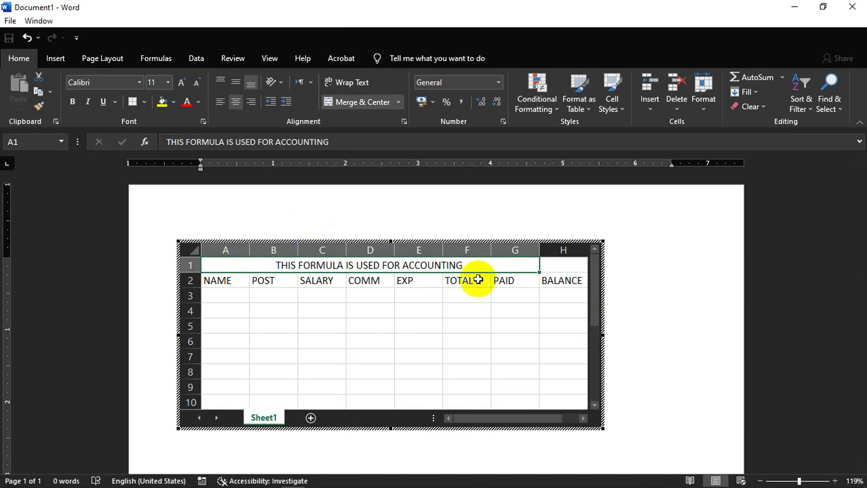
left_click_drag(227, 267, 560, 265)
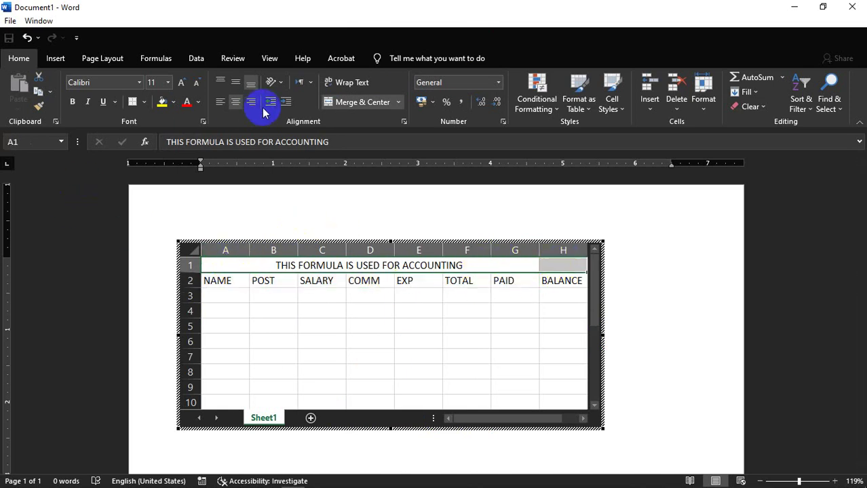
left_click(353, 105)
left_click(349, 103)
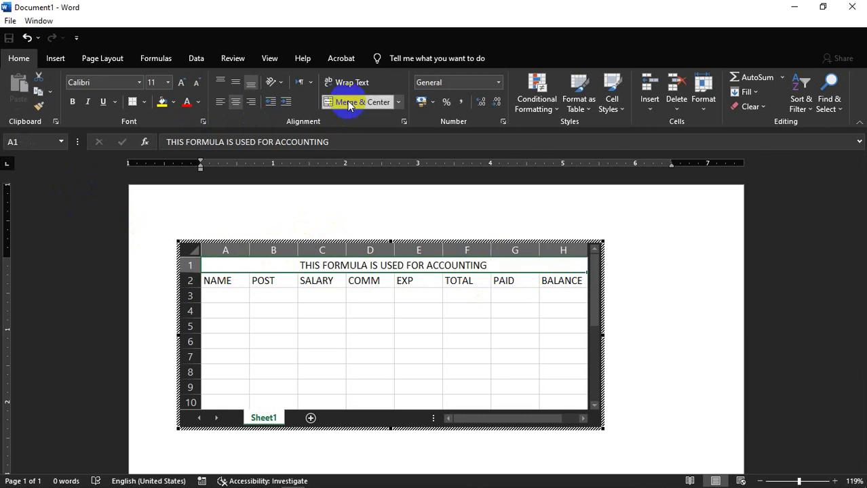
- Fill the merged title cell with black
left_click(174, 102)
left_click(171, 132)
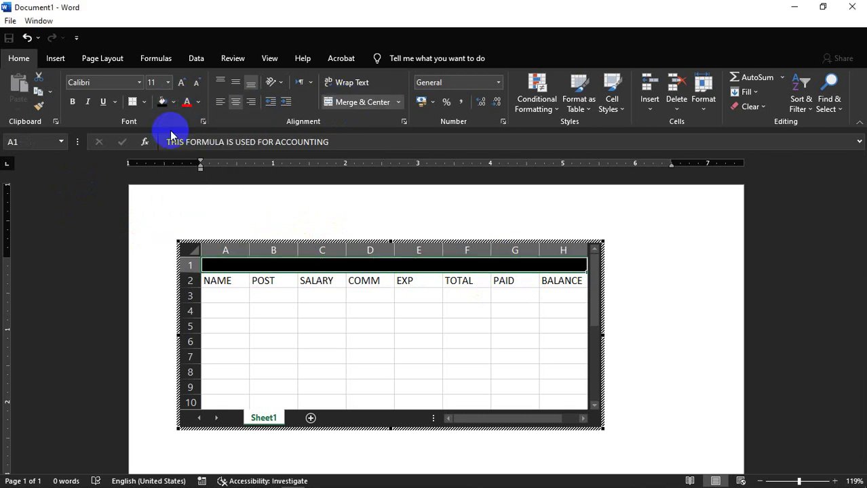
- Make the title text in the merged cell A1 white and bold
left_click(197, 102)
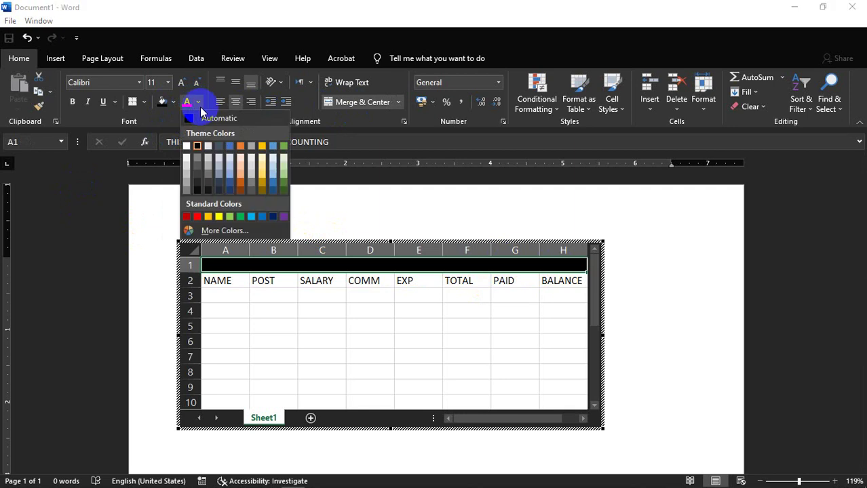
left_click(191, 145)
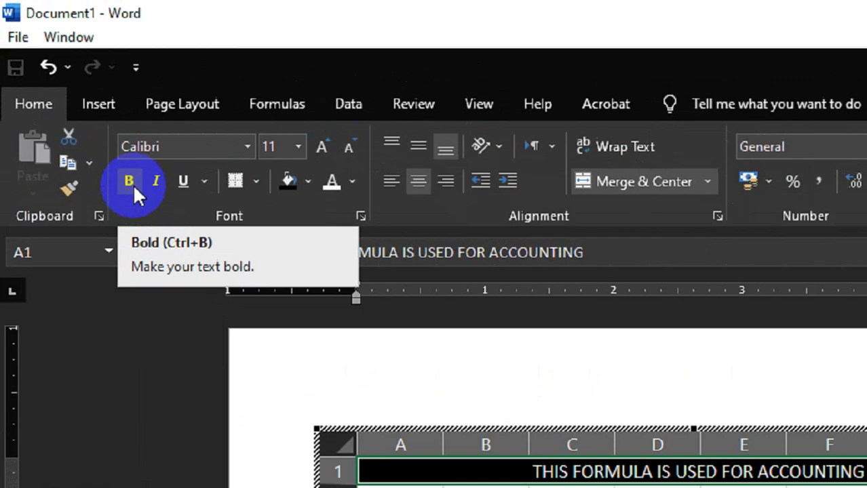
left_click(73, 104)
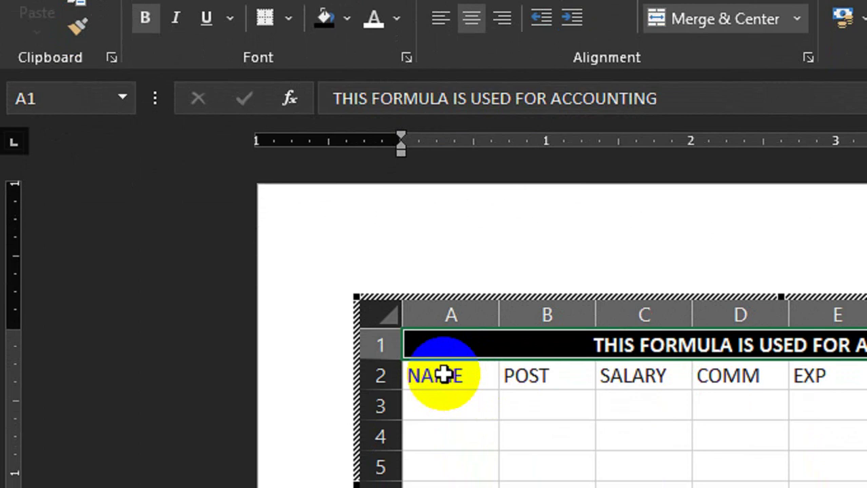
- Format the column headings in A2 to H2 with a black fill and white bold text
left_click_drag(443, 366, 718, 362)
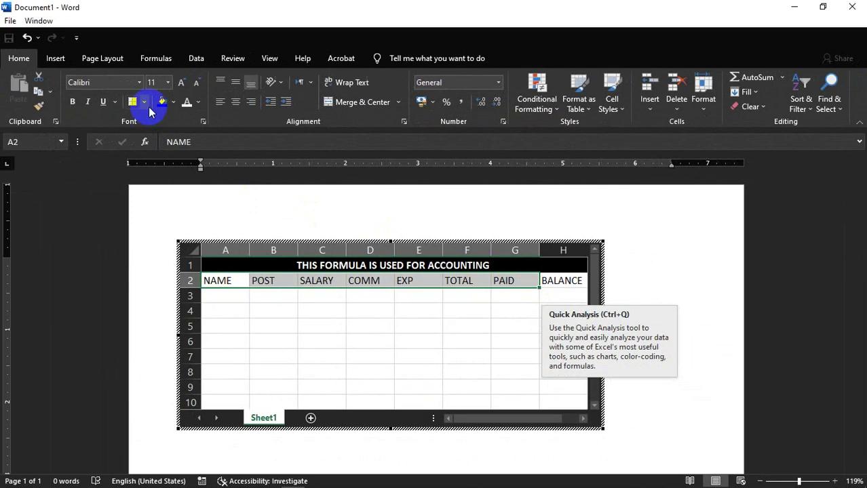
left_click(77, 70)
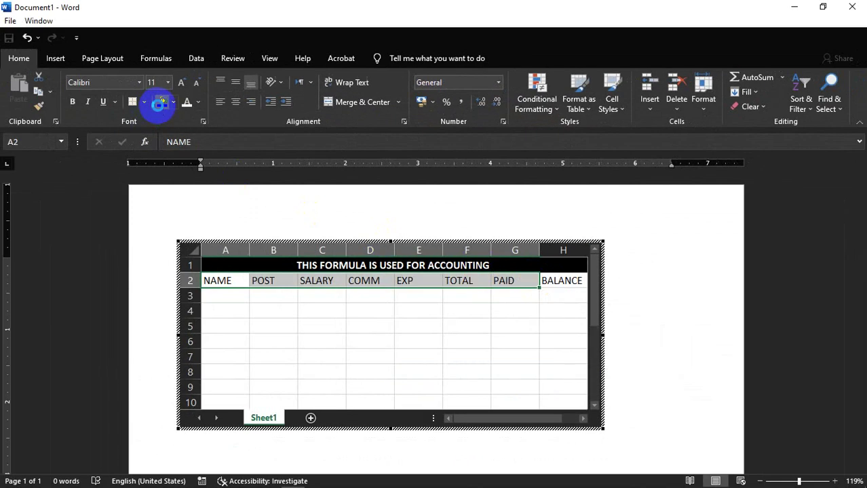
left_click(188, 108)
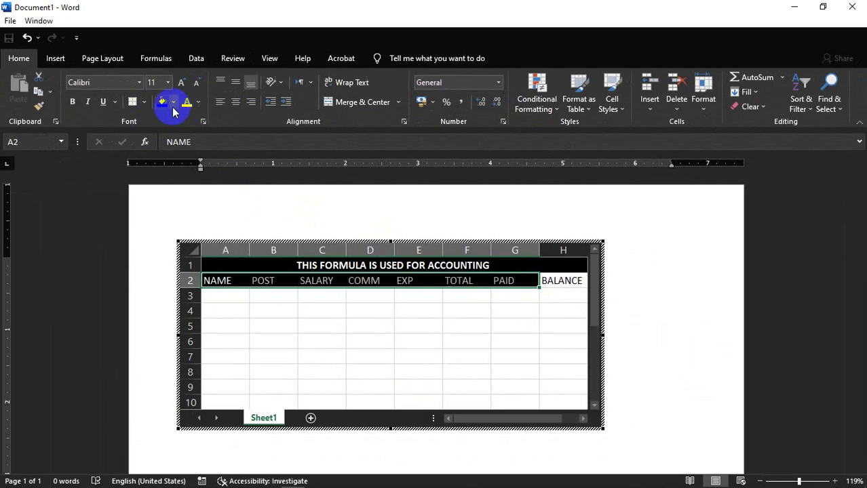
left_click(78, 105)
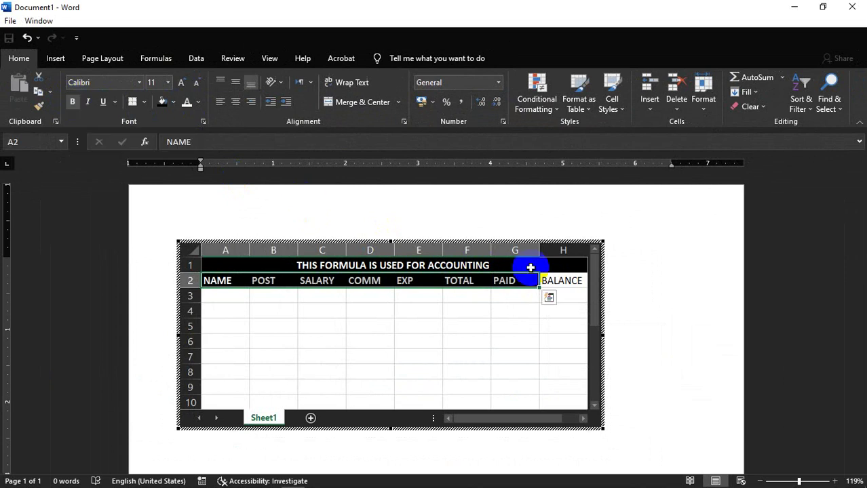
left_click(565, 281)
left_click_drag(565, 280, 175, 243)
left_click(134, 103)
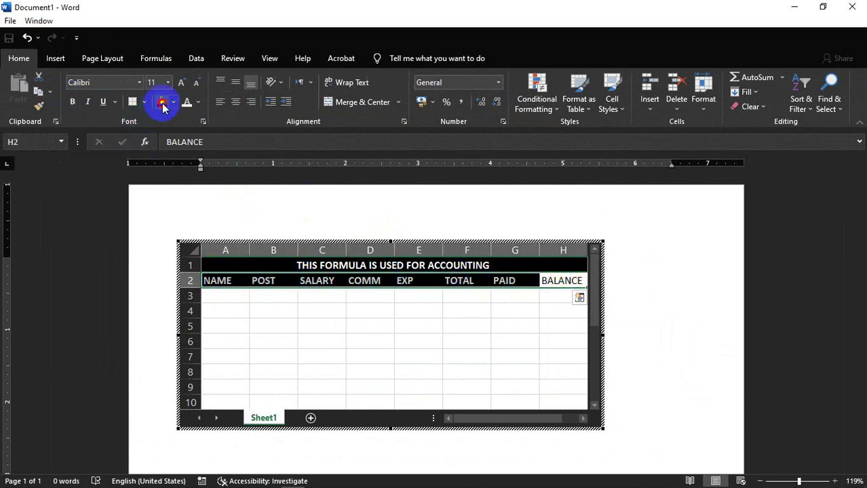
left_click(163, 103)
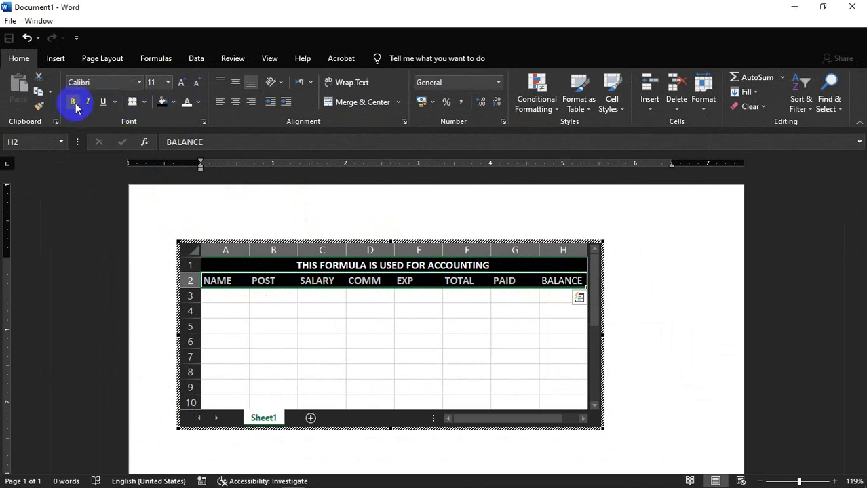
- Apply All Borders to the table range from the title row down to row 10, columns A to H
left_click(388, 335)
left_click_drag(232, 268, 451, 402)
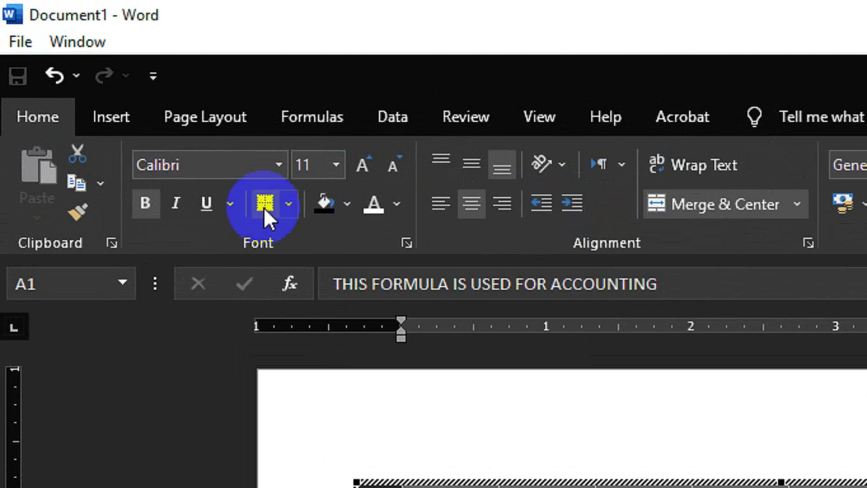
left_click(286, 202)
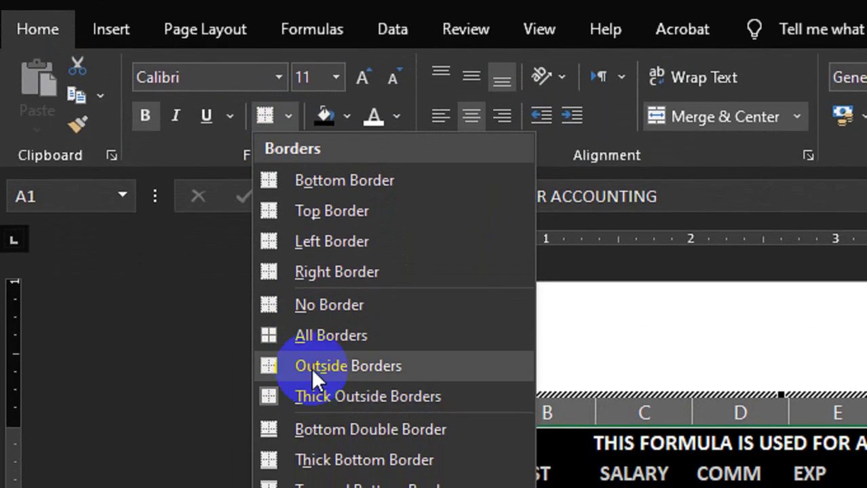
left_click(313, 336)
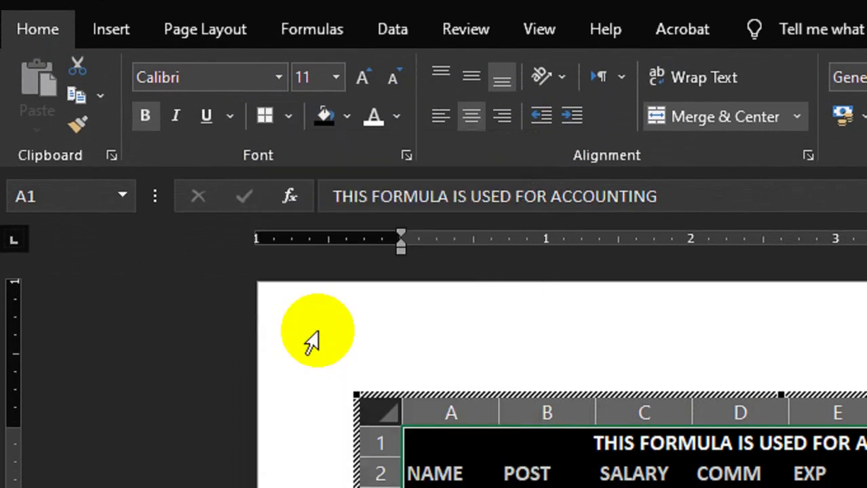
left_click(366, 403)
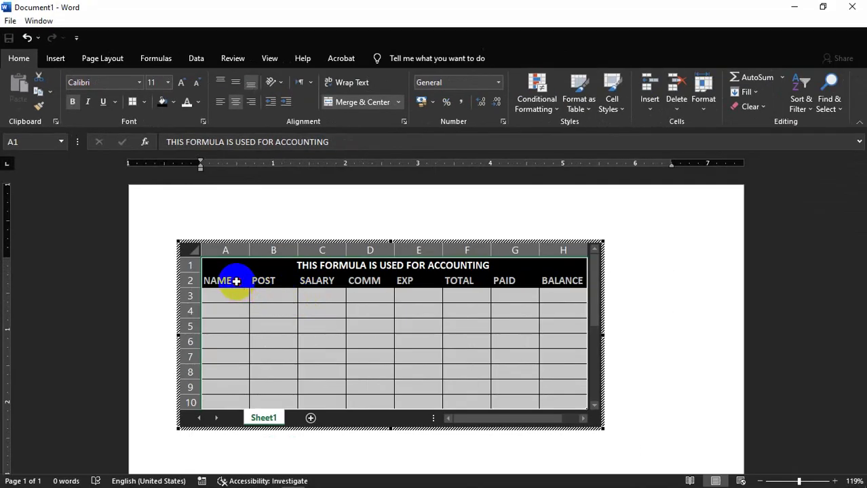
- Angle the headings in A2 to H2 counterclockwise and return to the Word document
left_click_drag(236, 281, 558, 281)
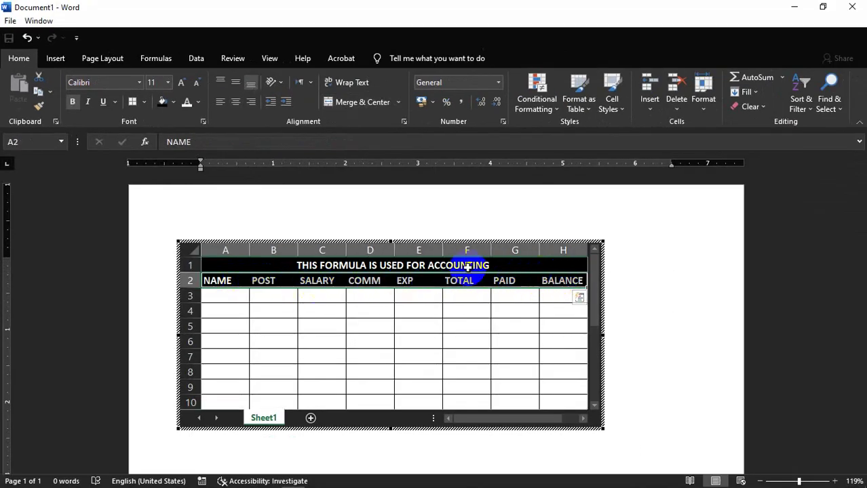
left_click(280, 82)
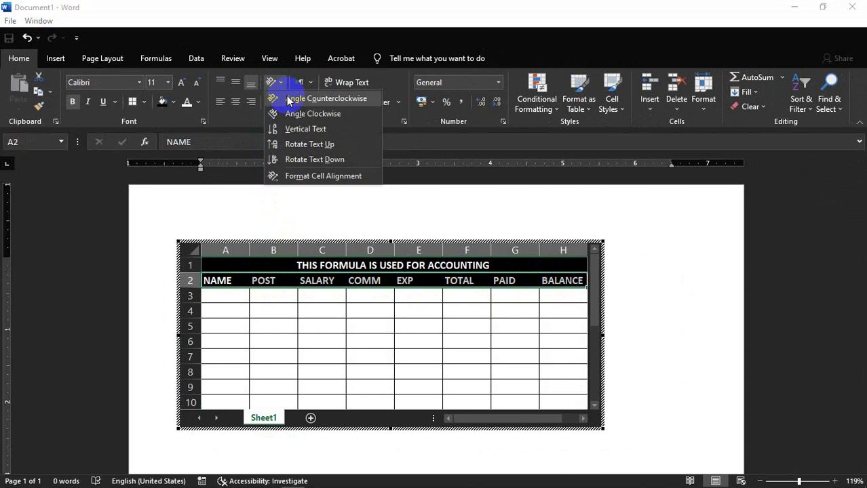
left_click(286, 98)
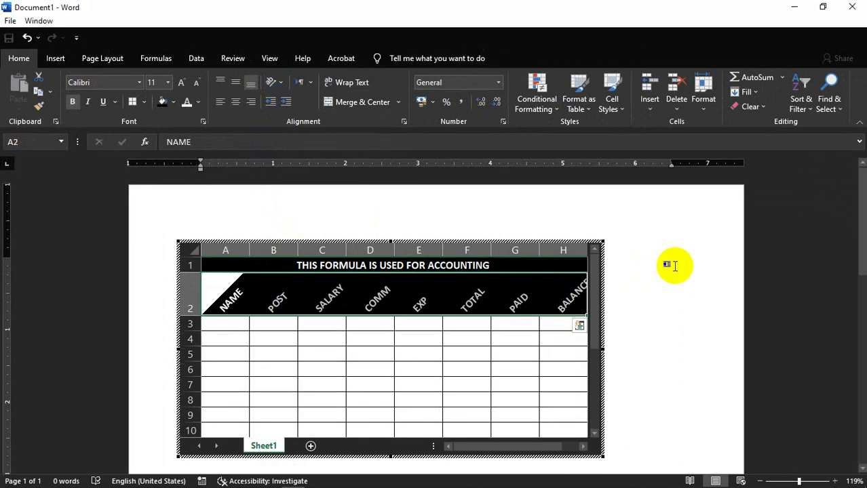
left_click(686, 267)
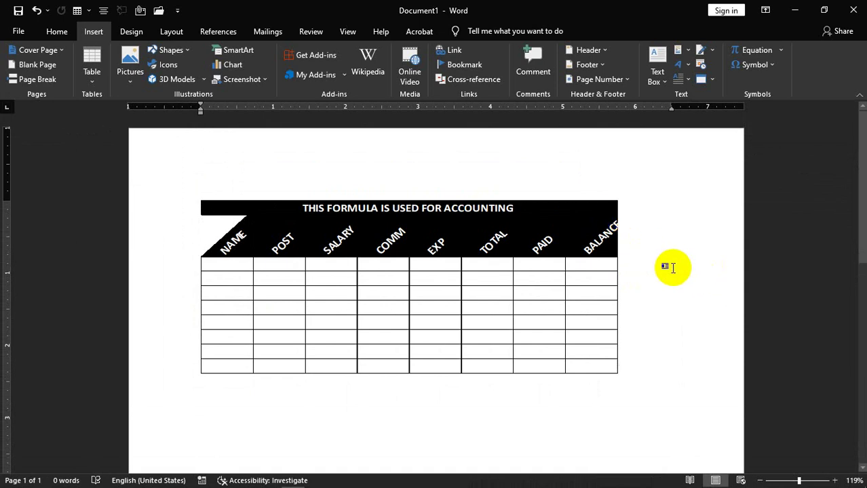
- Reopen the embedded spreadsheet for editing and enter the formula =C3+D3-E3 in TOTAL cell F3
double_click(455, 268)
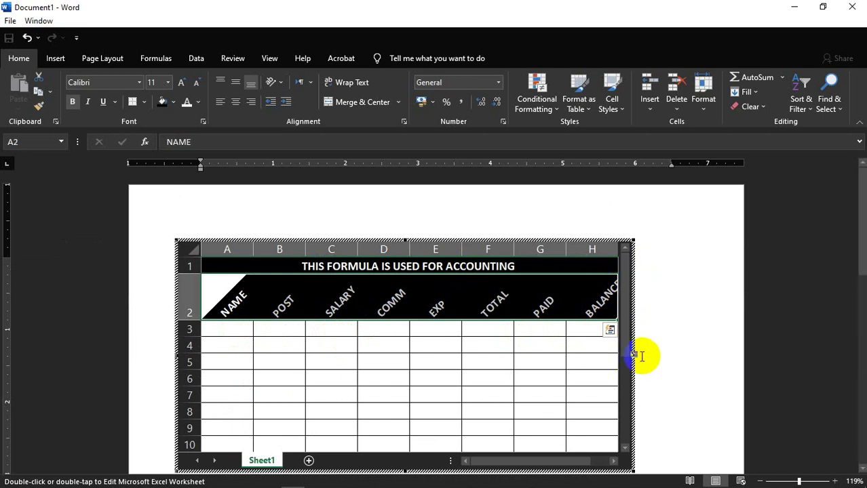
left_click(490, 333)
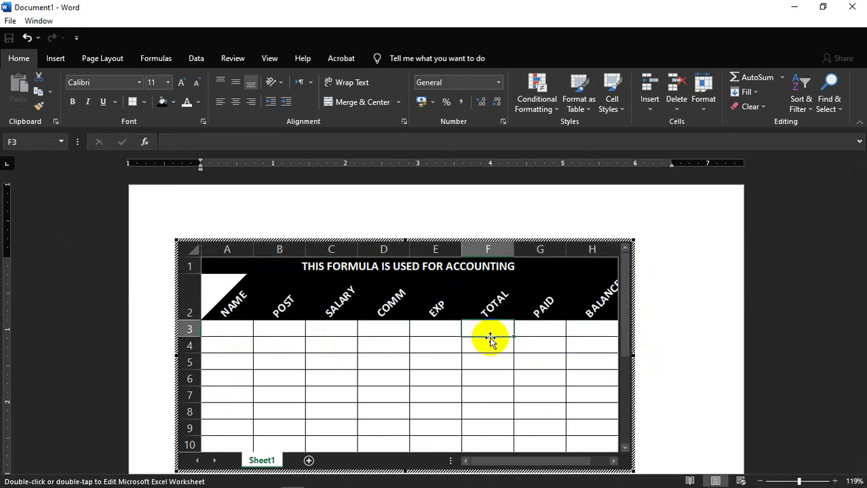
type("=")
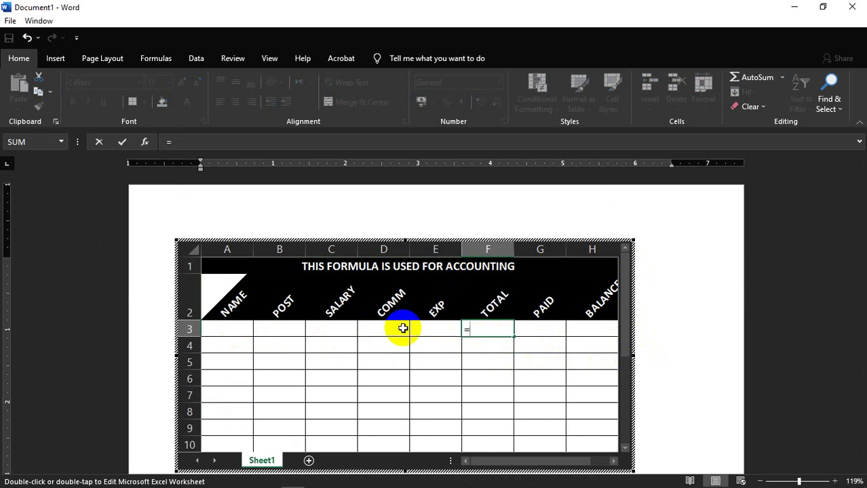
left_click(401, 328)
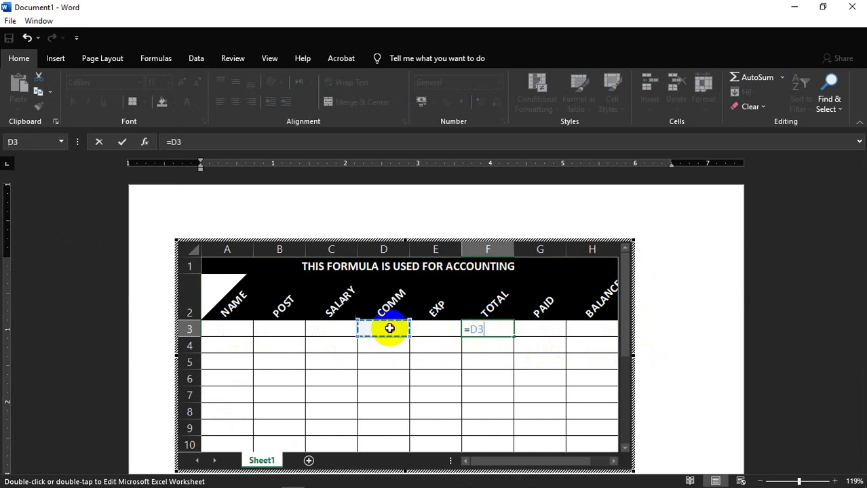
left_click(345, 329)
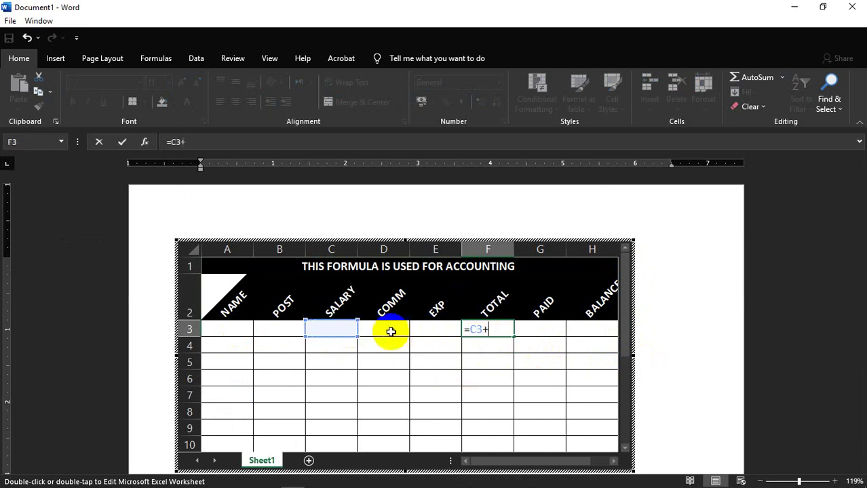
type("-")
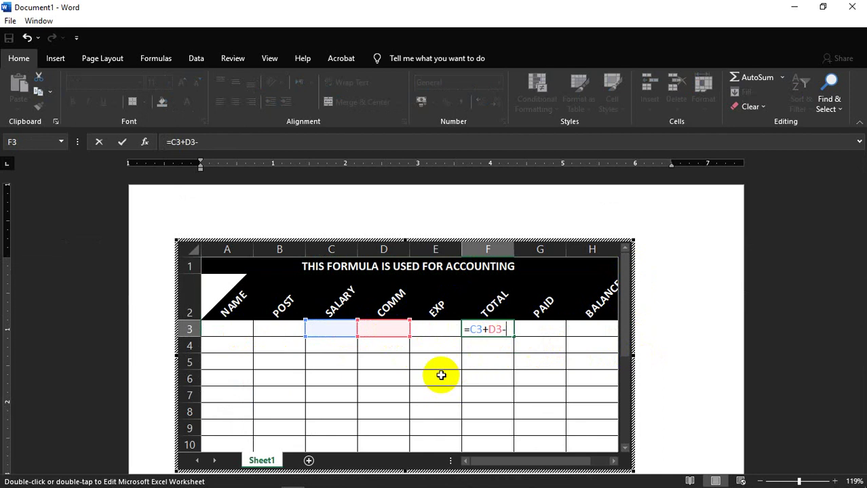
key("Return")
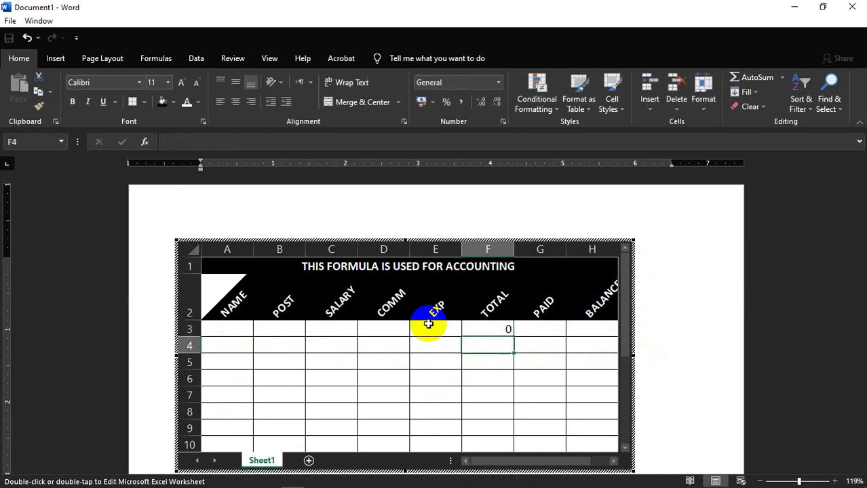
- Fill the F3 formula down the TOTAL column past row 10
left_click(492, 329)
left_click_drag(515, 339, 742, 271)
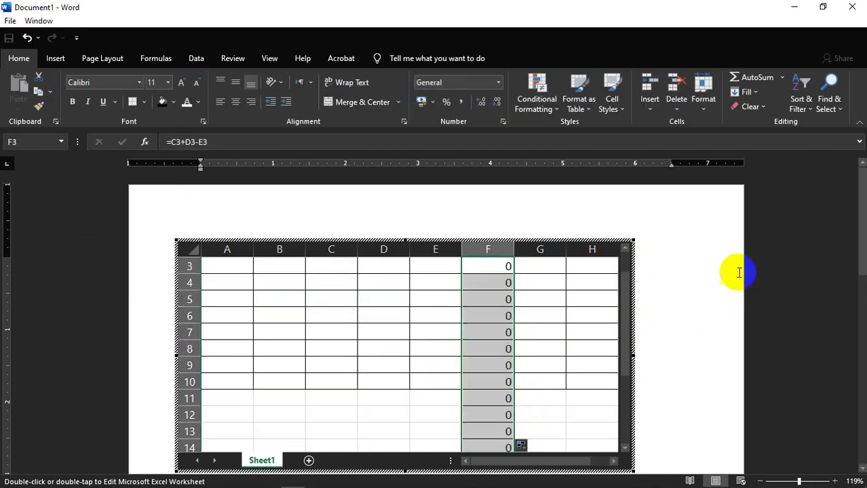
key("Up")
key("Up")
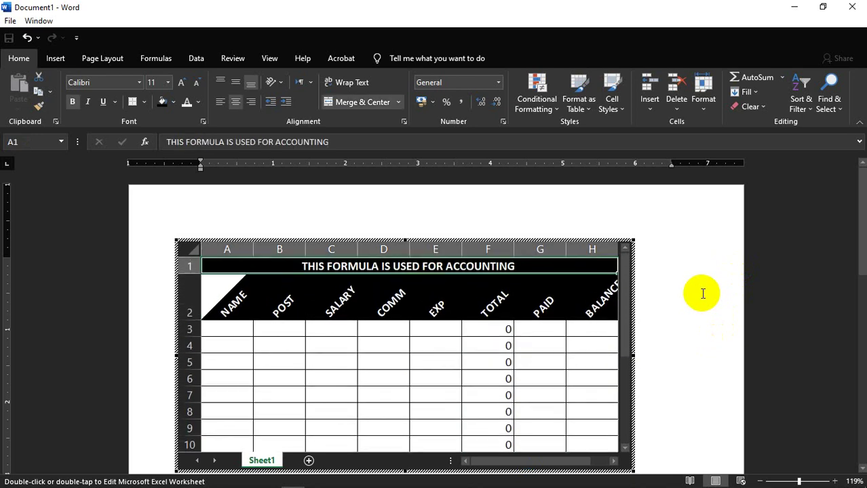
- Enter the formula =F3-G3 in BALANCE cell H3
left_click(606, 331)
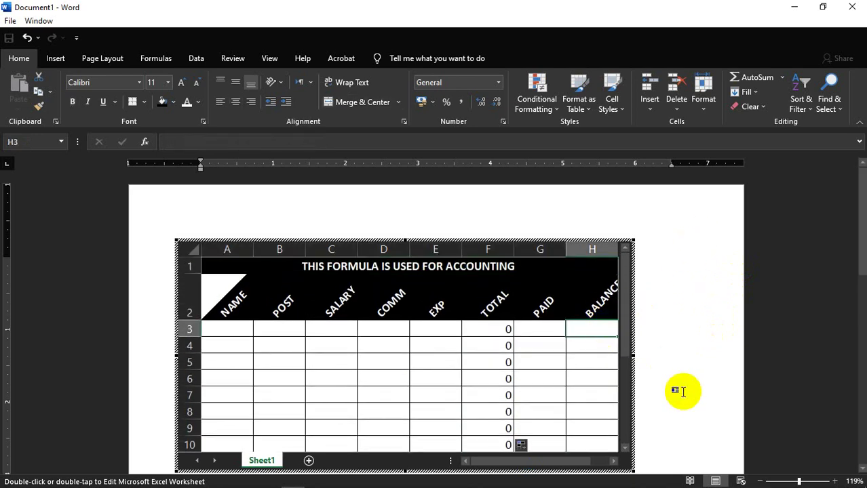
type("=")
left_click(483, 331)
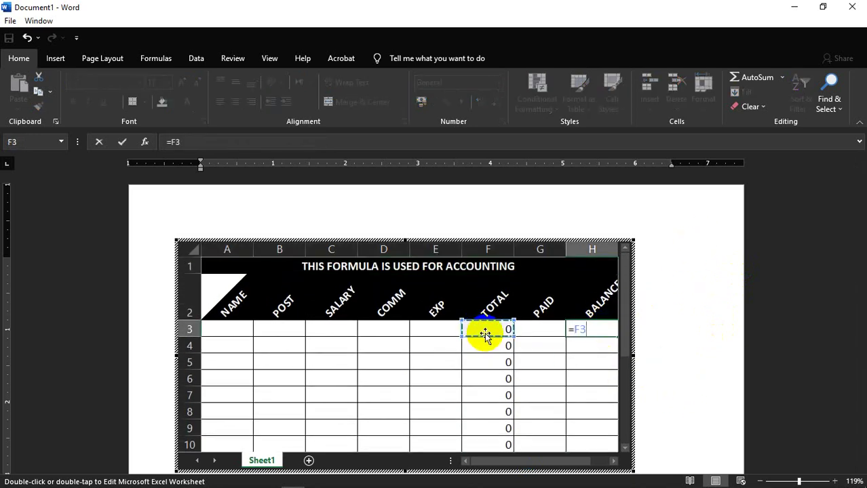
type("-")
left_click(540, 329)
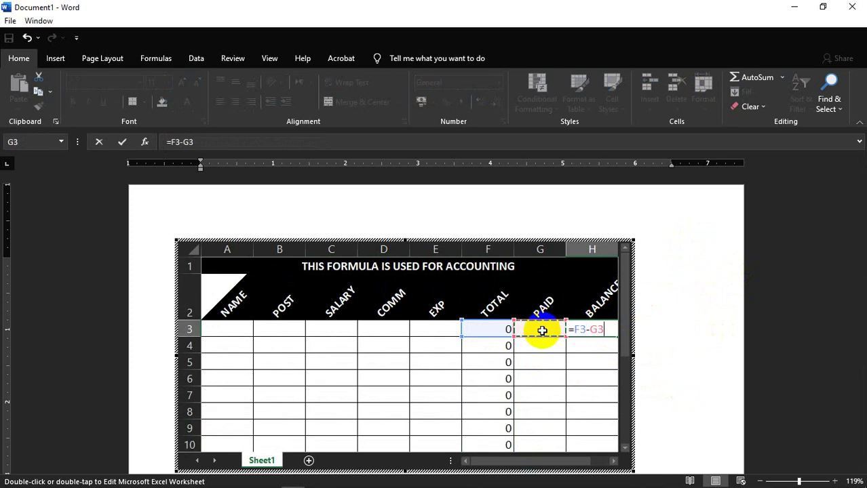
key("Return")
- Fill the H3 formula down the BALANCE column through the bordered table rows
left_click(606, 328)
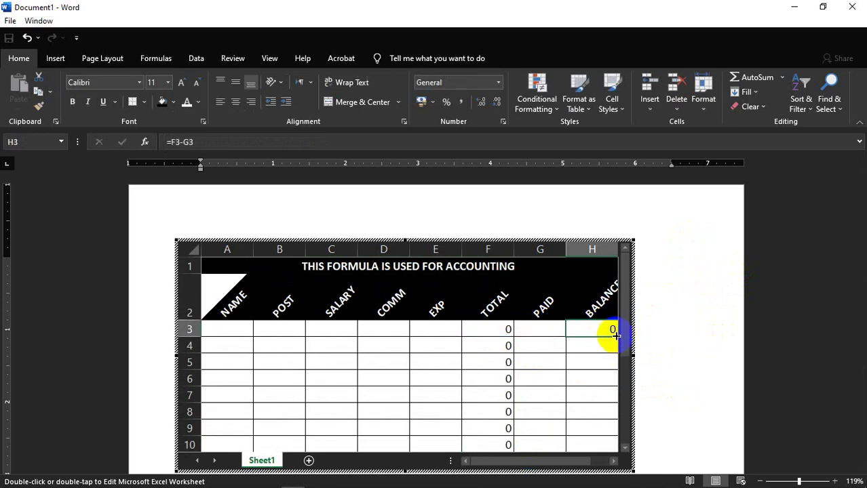
left_click_drag(615, 335, 440, 450)
left_click_drag(502, 461, 394, 466)
- Fill in row 3 with the employee's name, post ENG, salary 14000 and commission 5000
left_click(223, 330)
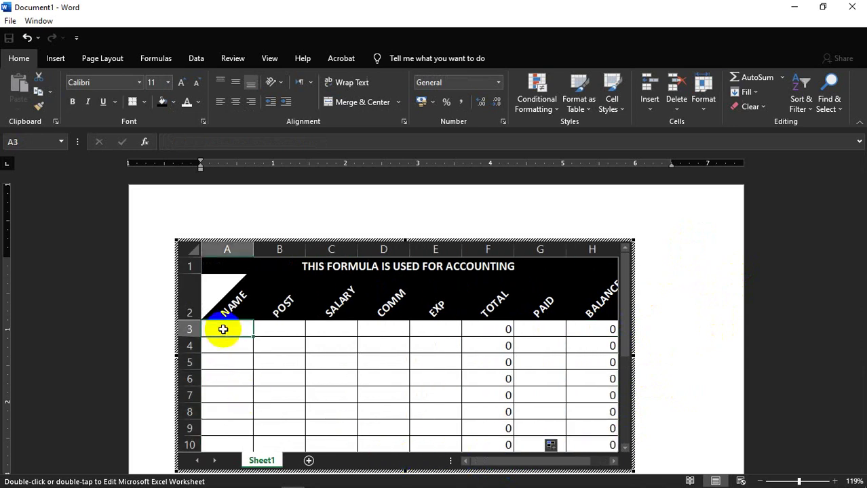
type("UMAR")
key("Tab")
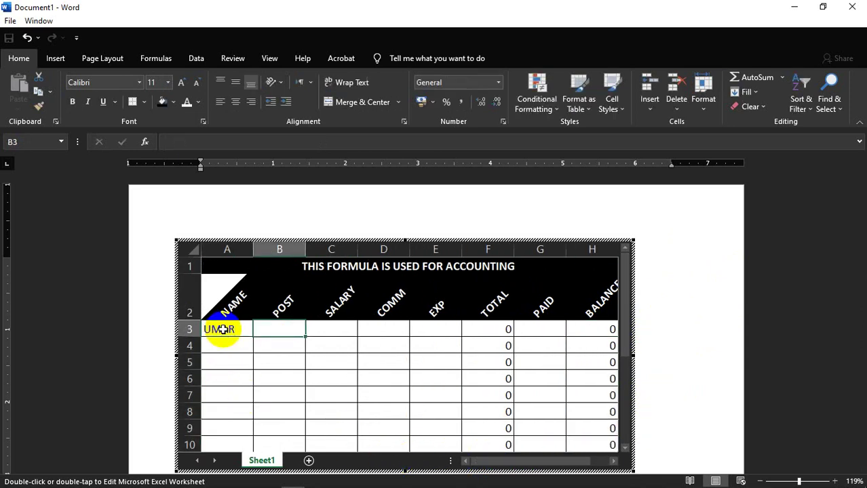
key("Tab")
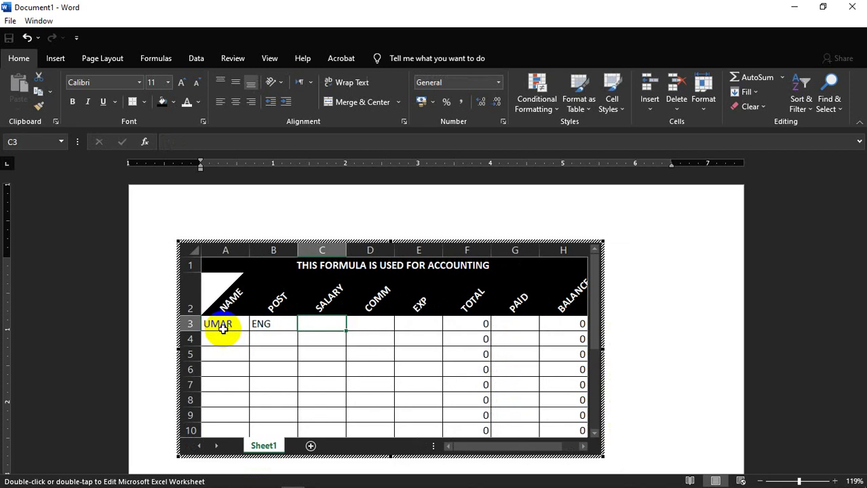
type("14000")
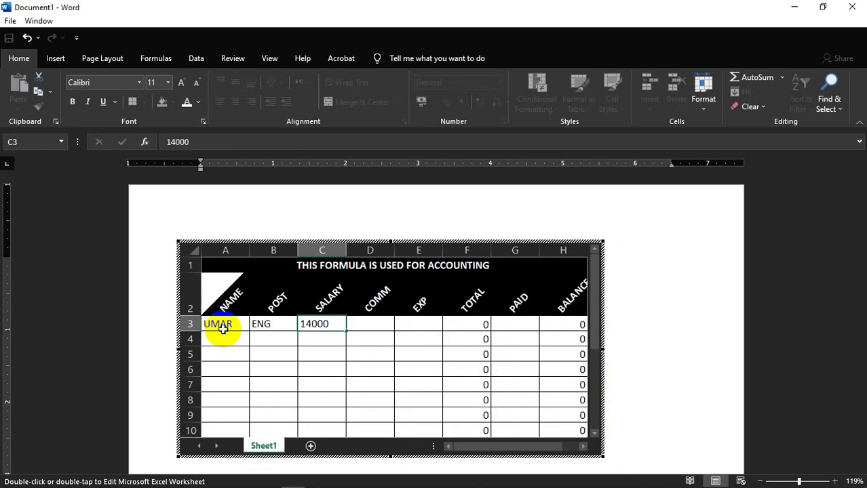
key("Tab")
type("5000")
key("Tab")
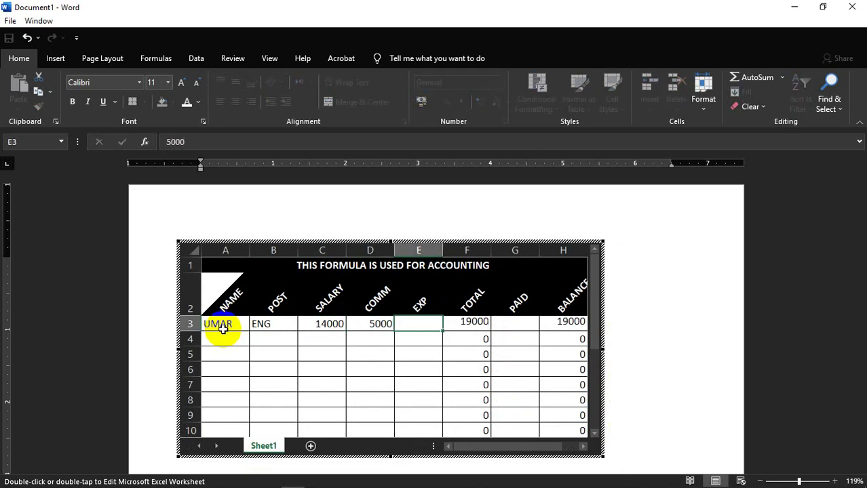
- Complete row 3 with an EXP of 1200 and a PAID amount of 5000, and return to the document
type("1")
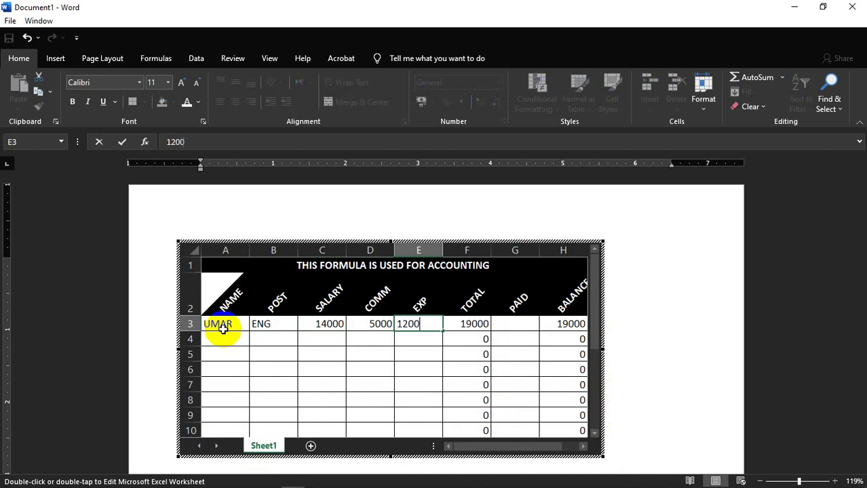
type("200")
key("Tab")
key("Tab")
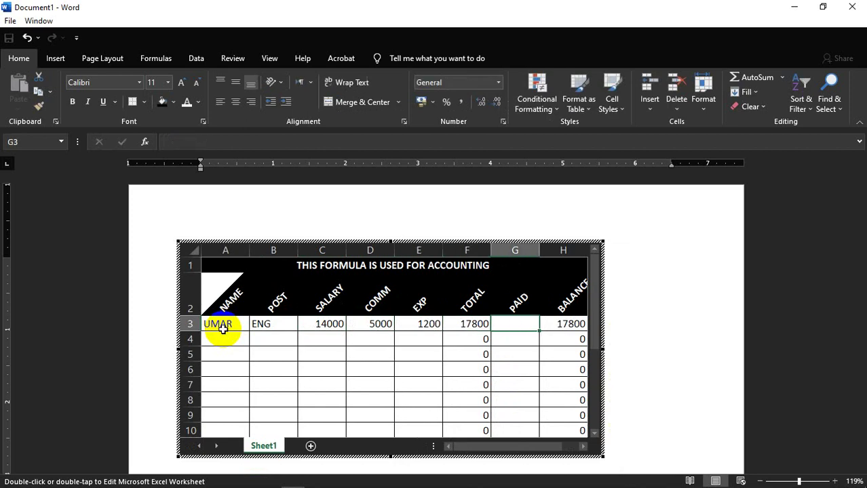
type("5000")
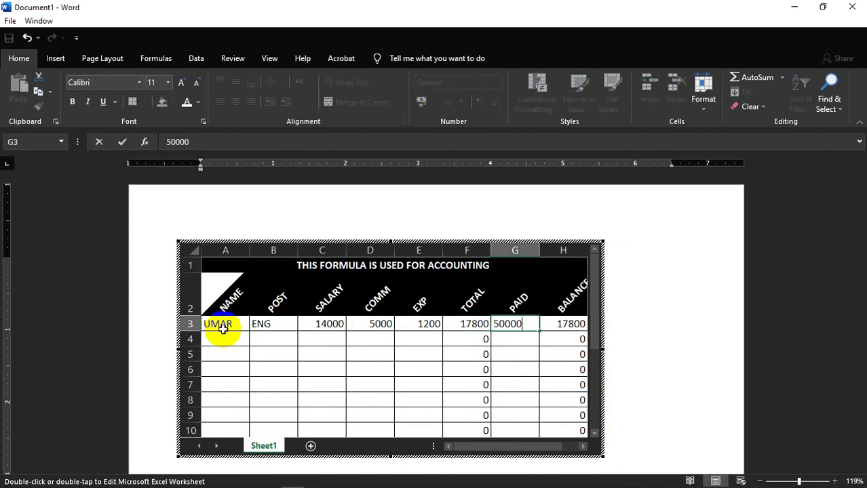
key("Tab")
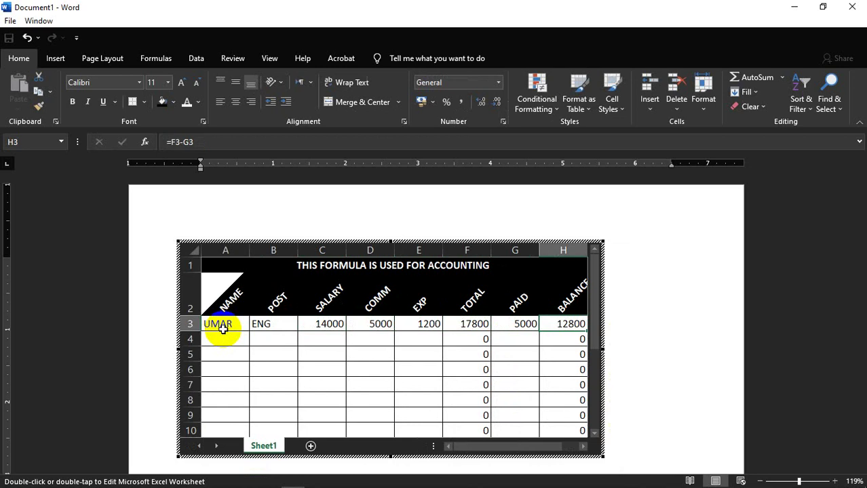
left_click(685, 281)
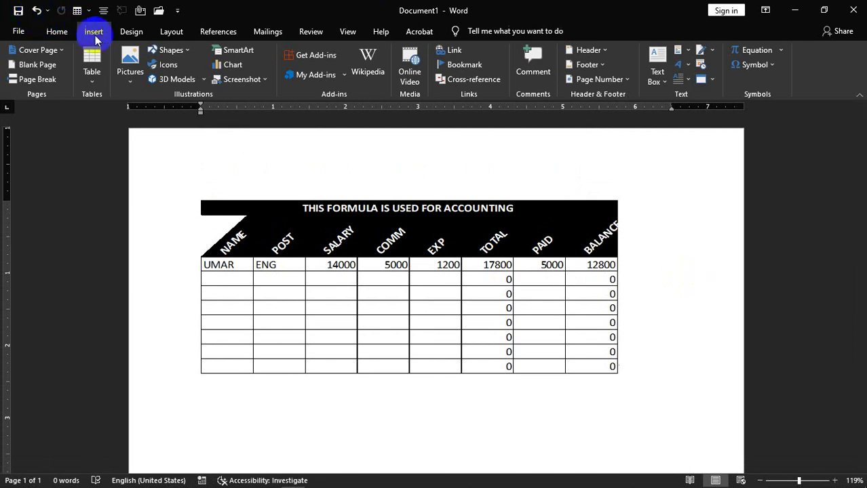
- Remove the embedded accounting spreadsheet so the page is blank
left_click(93, 74)
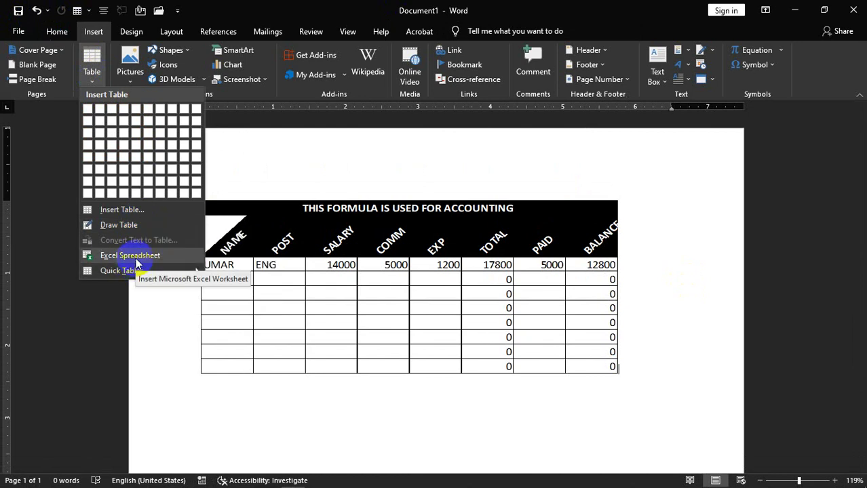
mouse_move(132, 274)
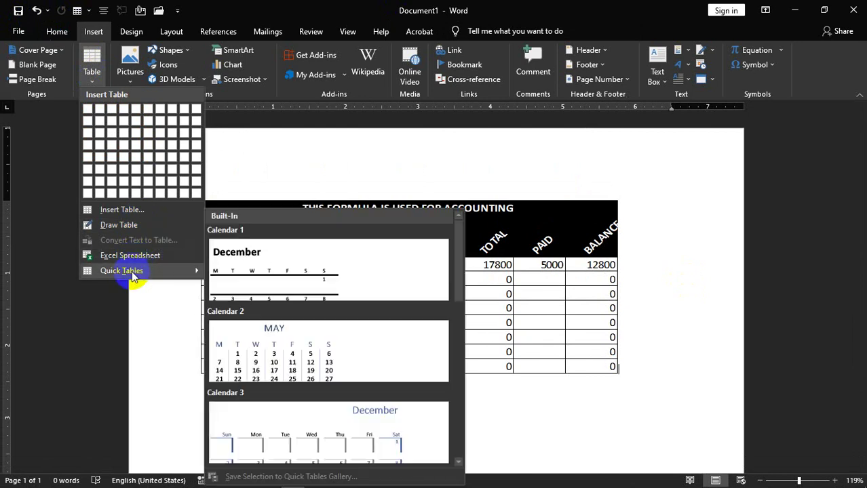
left_click(536, 132)
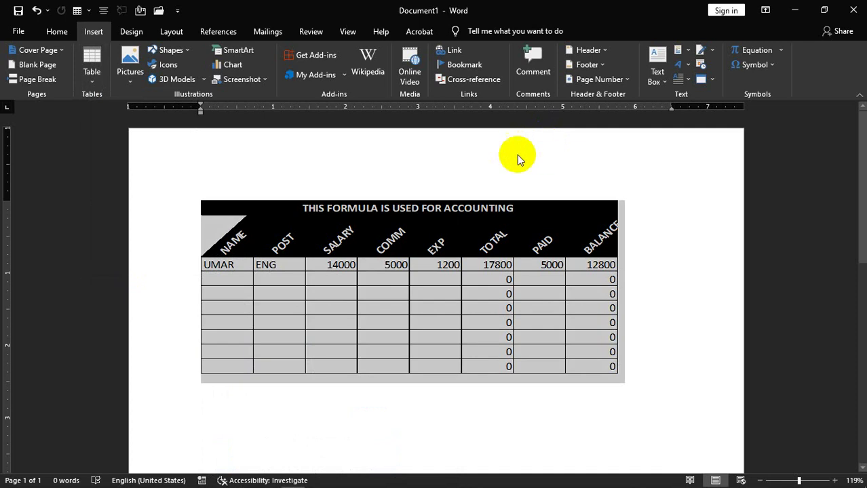
key("ctrl+z")
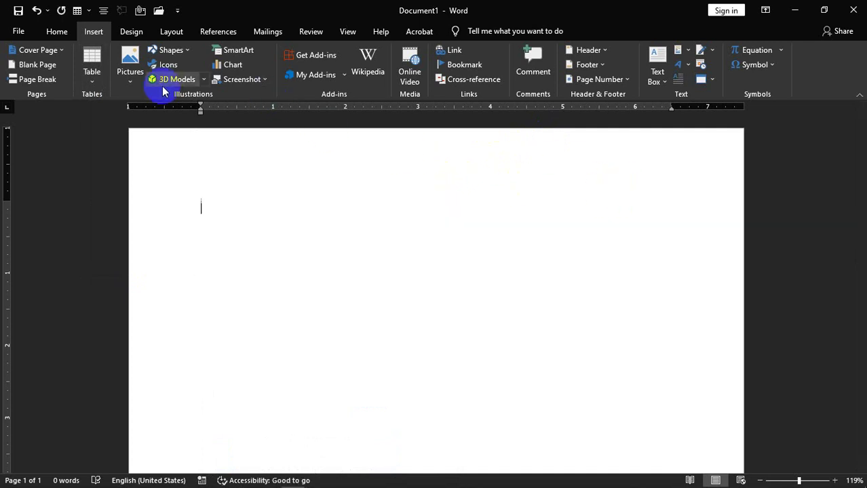
- Examine the built-in Quick Tables designs, from the calendars to the subhead tables, without inserting one
left_click(93, 75)
left_click(122, 270)
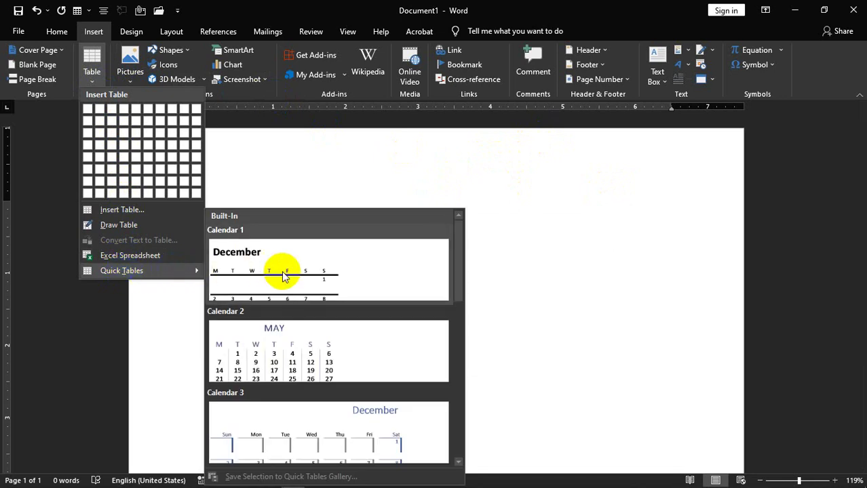
scroll(299, 278, "down", 3)
scroll(311, 274, "down", 3)
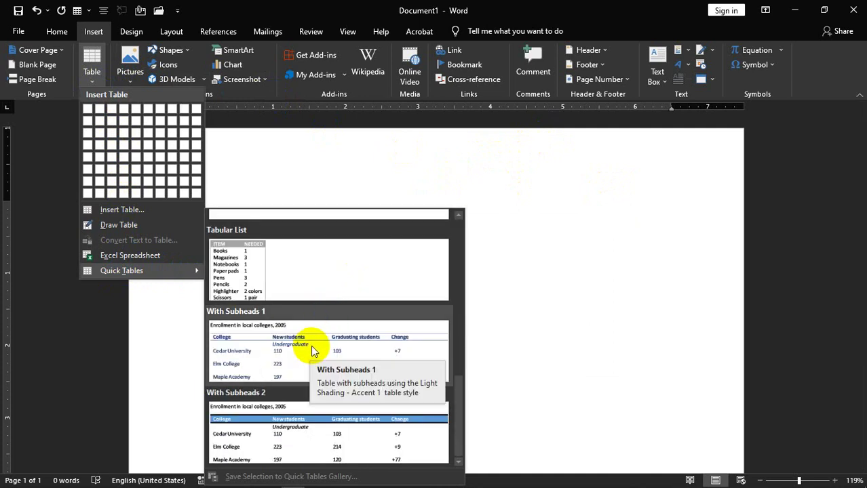
scroll(313, 351, "up", 10)
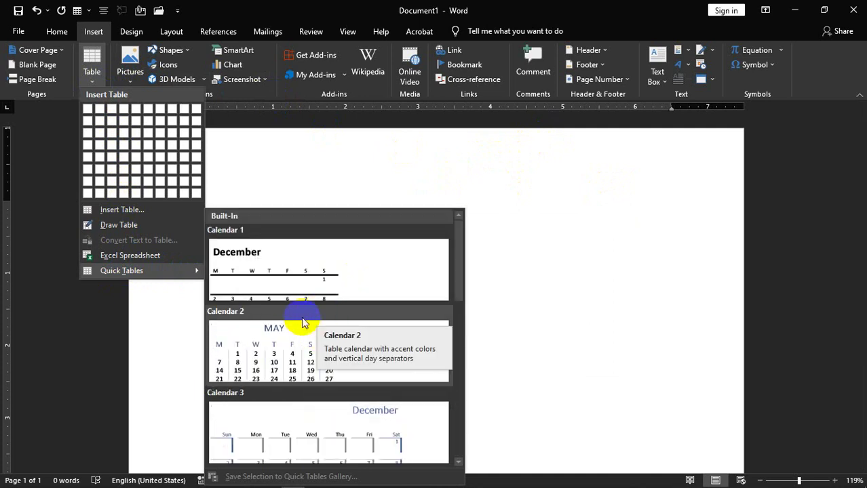
scroll(302, 335, "down", 10)
scroll(315, 354, "up", 10)
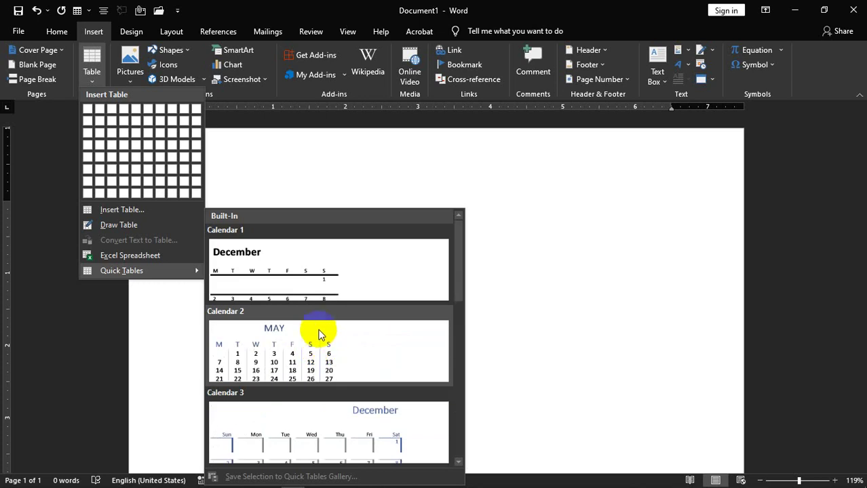
scroll(313, 305, "down", 10)
scroll(312, 319, "up", 10)
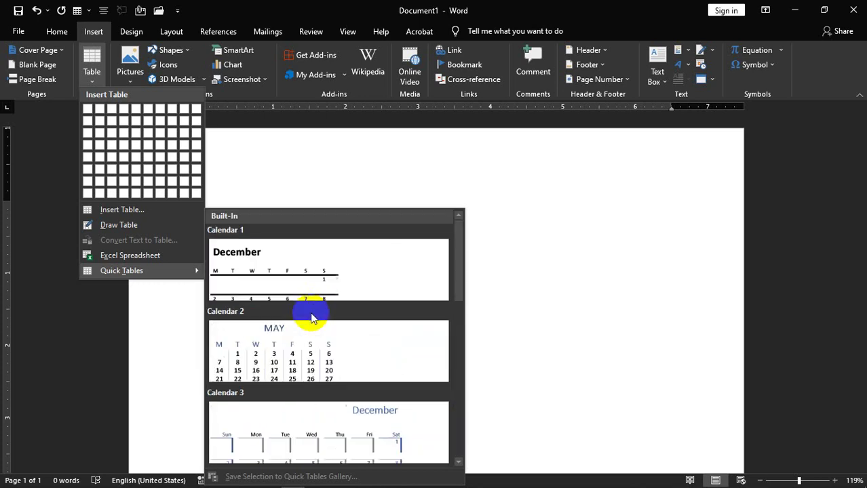
scroll(299, 316, "down", 10)
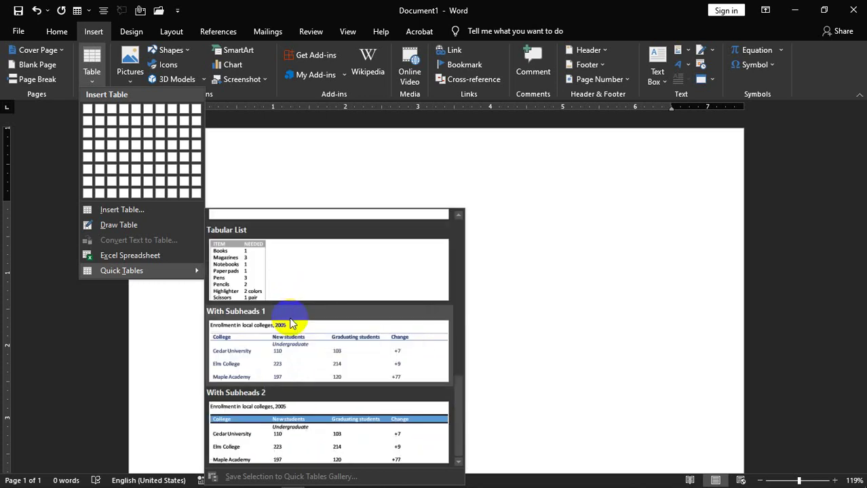
scroll(292, 298, "up", 10)
key("Escape")
key("Escape")
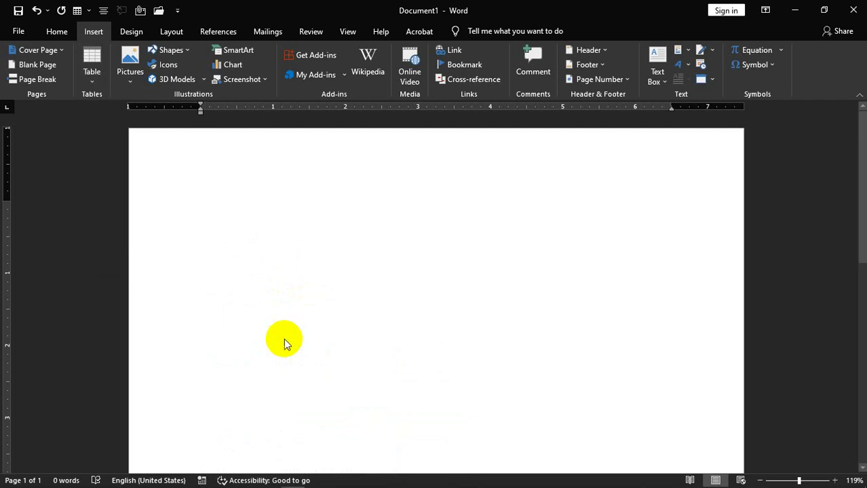